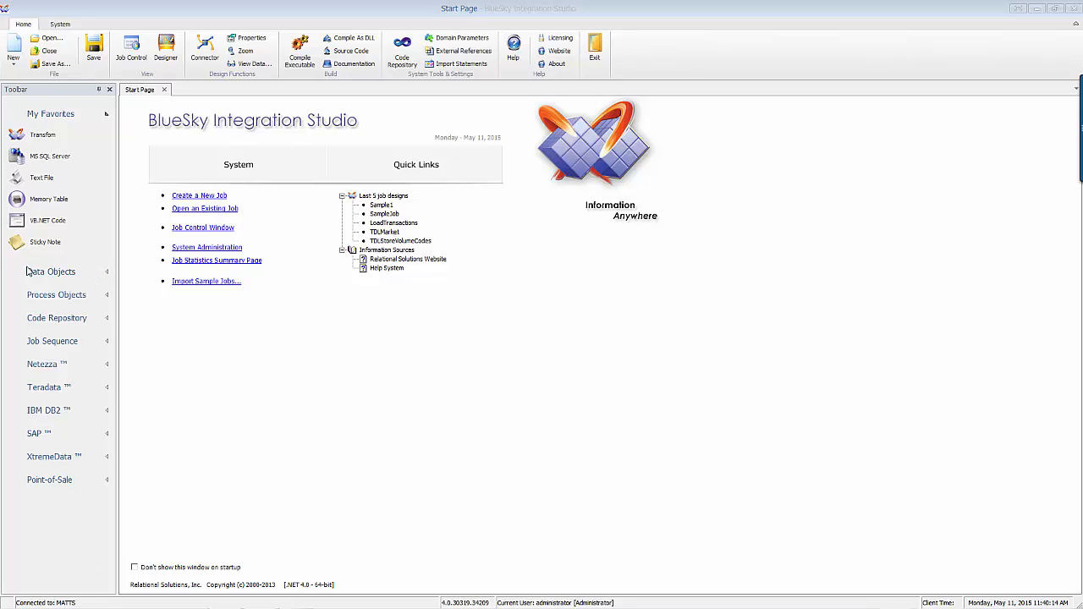
Review the object types available in the Data Objects group, including the database, text file and MS Excel objects.
{"action": "left_click", "coordinate": [107, 275]}
{"action": "scroll", "coordinate": [102, 313], "scroll_direction": "down", "scroll_amount": 3}
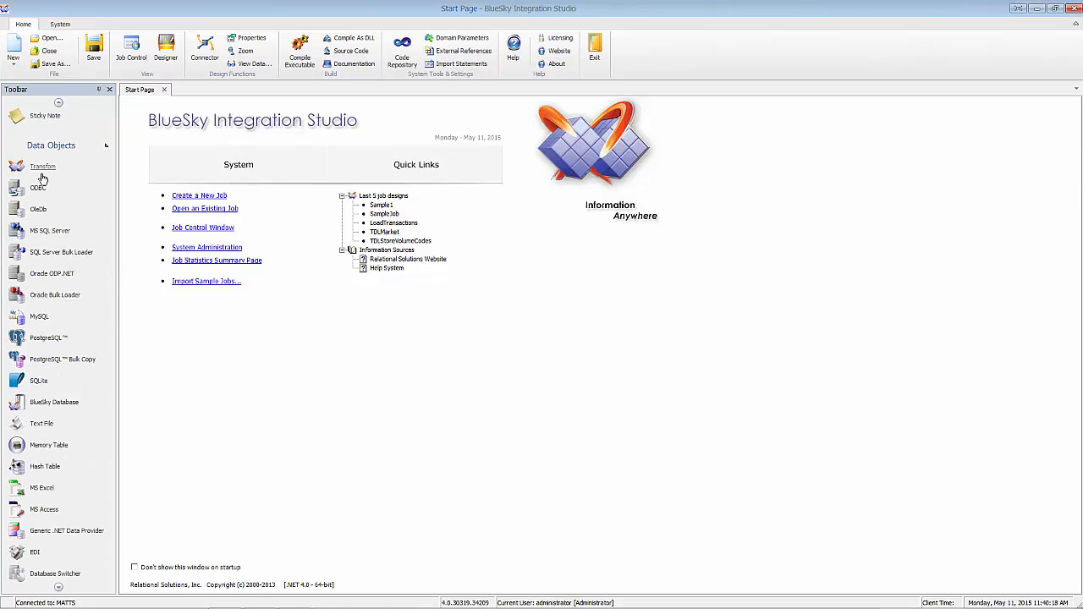
{"action": "scroll", "coordinate": [43, 173], "scroll_direction": "down", "scroll_amount": 2}
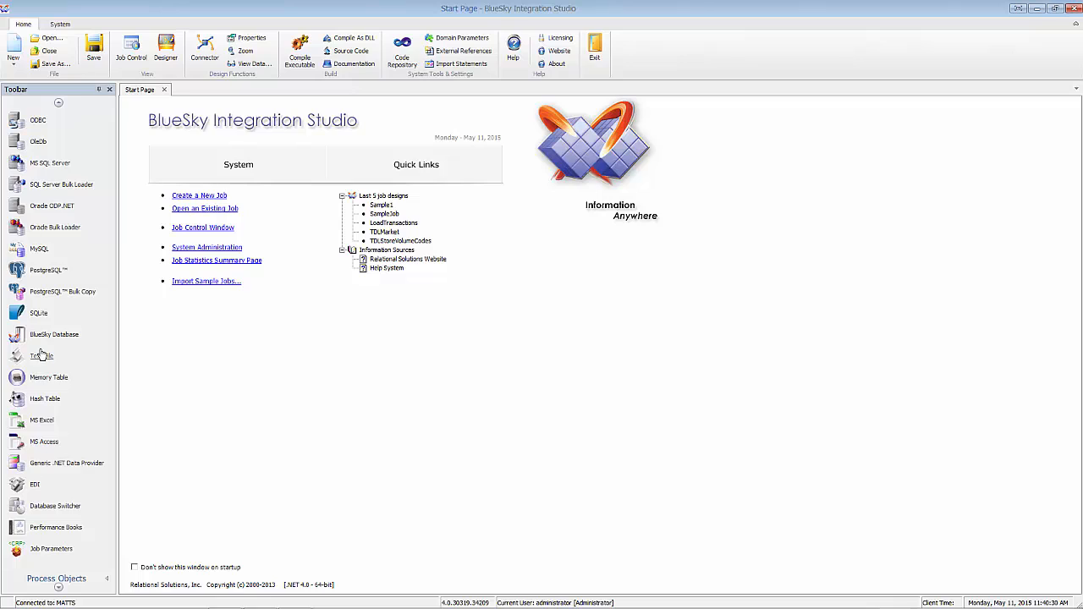
{"action": "scroll", "coordinate": [46, 305], "scroll_direction": "up", "scroll_amount": 3}
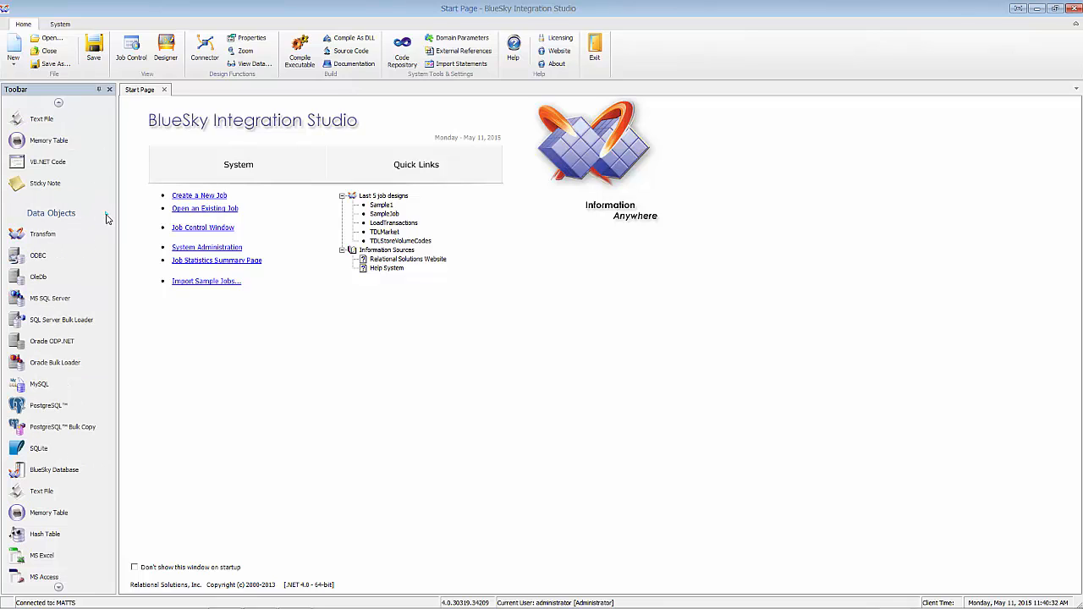
{"action": "left_click", "coordinate": [106, 218]}
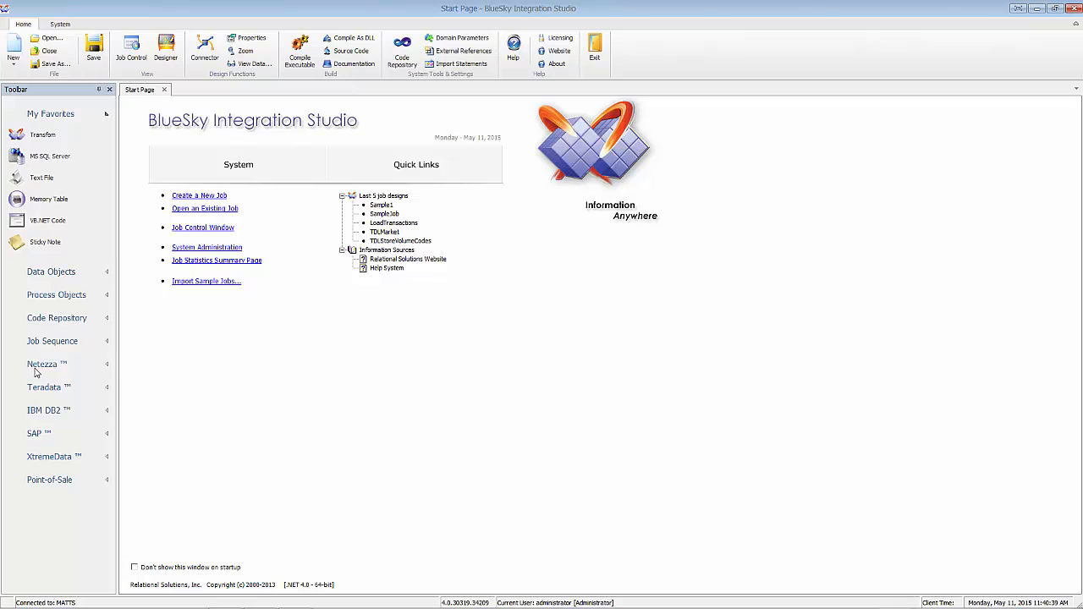
Review the vendor-specific objects in the Netezza, IBM DB2, SAP and XtremeData groups.
{"action": "left_click", "coordinate": [107, 367]}
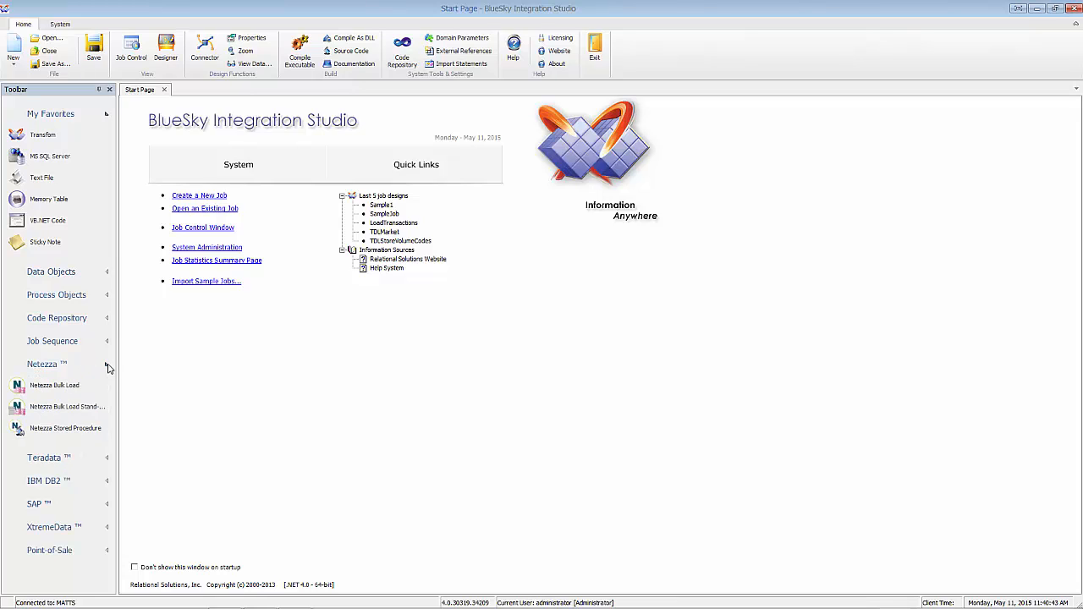
{"action": "left_click", "coordinate": [107, 368]}
{"action": "left_click", "coordinate": [109, 412]}
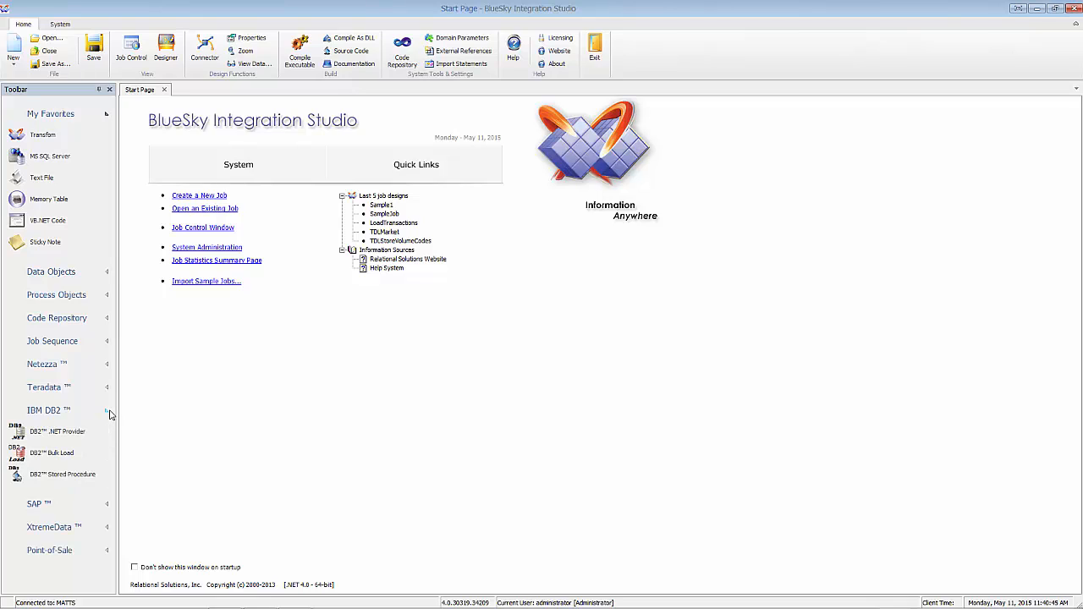
{"action": "left_click", "coordinate": [108, 412]}
{"action": "left_click", "coordinate": [107, 435]}
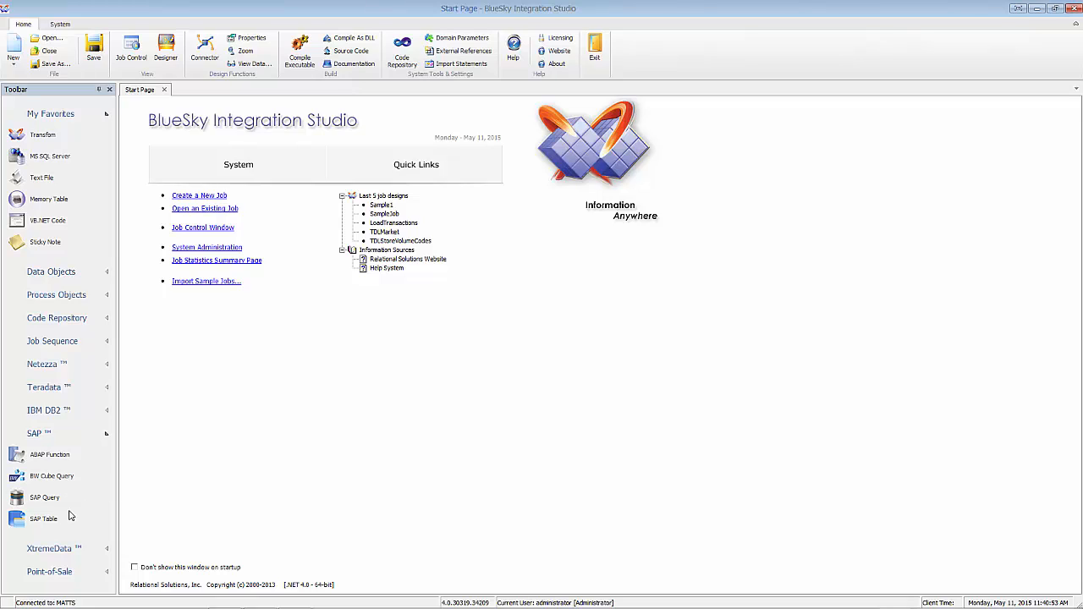
{"action": "left_click", "coordinate": [107, 436]}
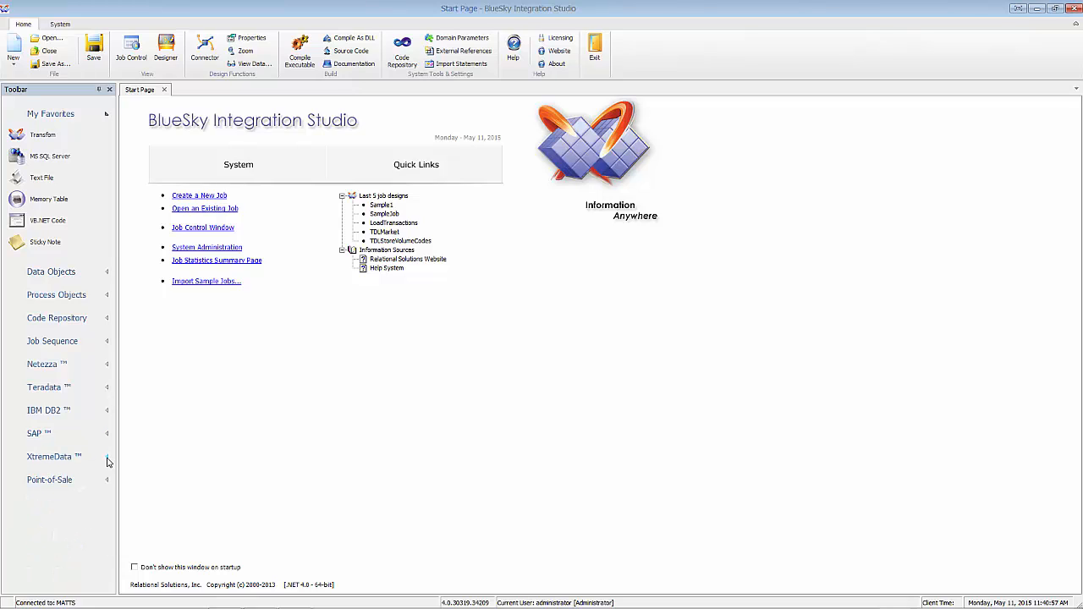
{"action": "left_click", "coordinate": [108, 458]}
{"action": "left_click", "coordinate": [108, 457]}
Review the objects offered in the Process Objects and Job Sequence groups.
{"action": "left_click", "coordinate": [107, 297]}
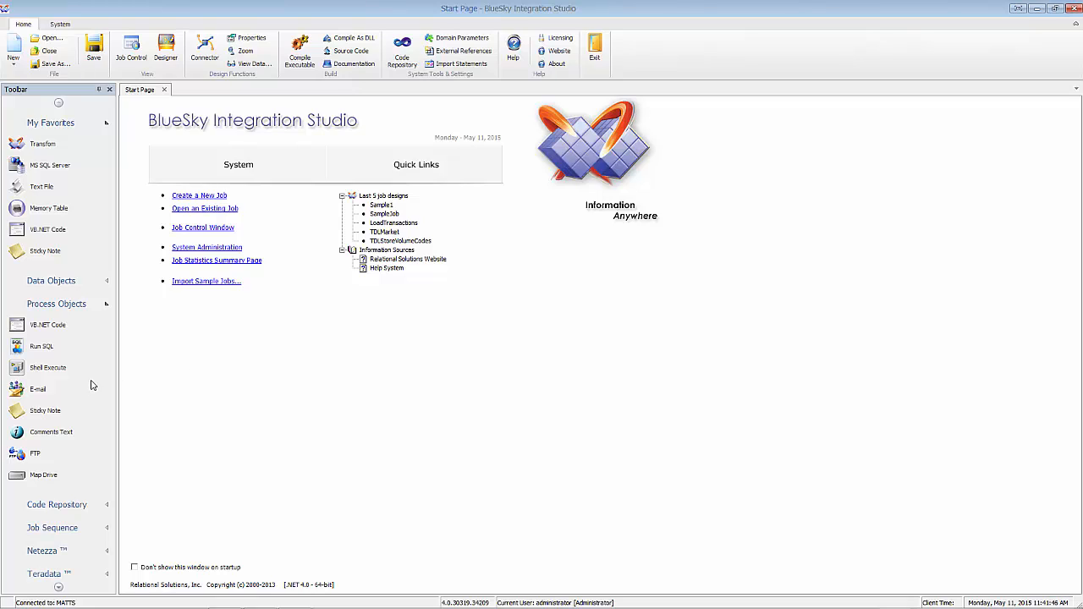
{"action": "left_click", "coordinate": [54, 356]}
{"action": "left_click", "coordinate": [30, 392]}
{"action": "left_click", "coordinate": [106, 308]}
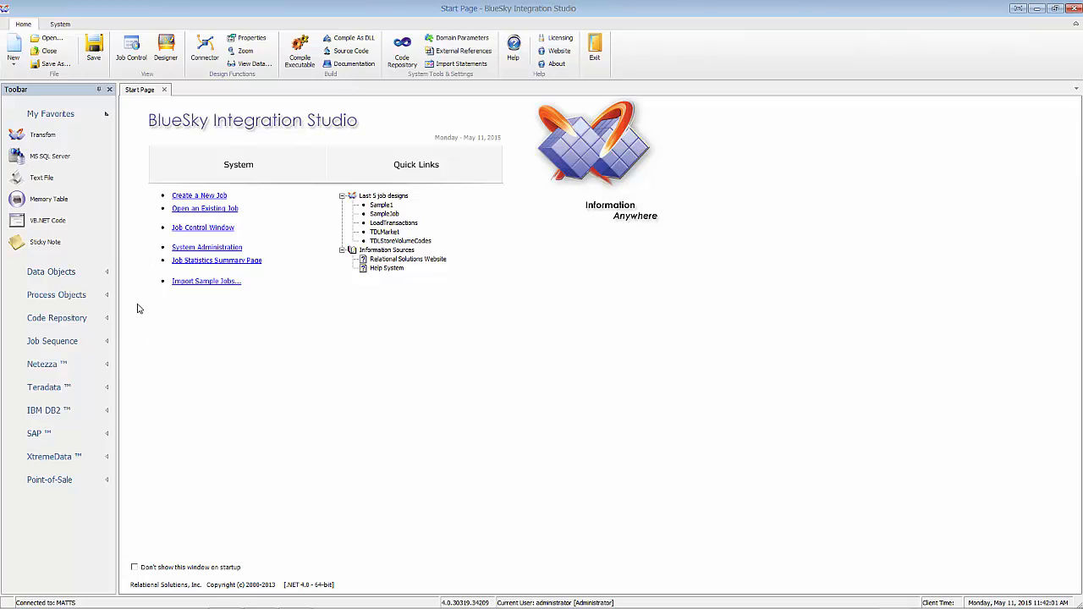
{"action": "left_click", "coordinate": [107, 342]}
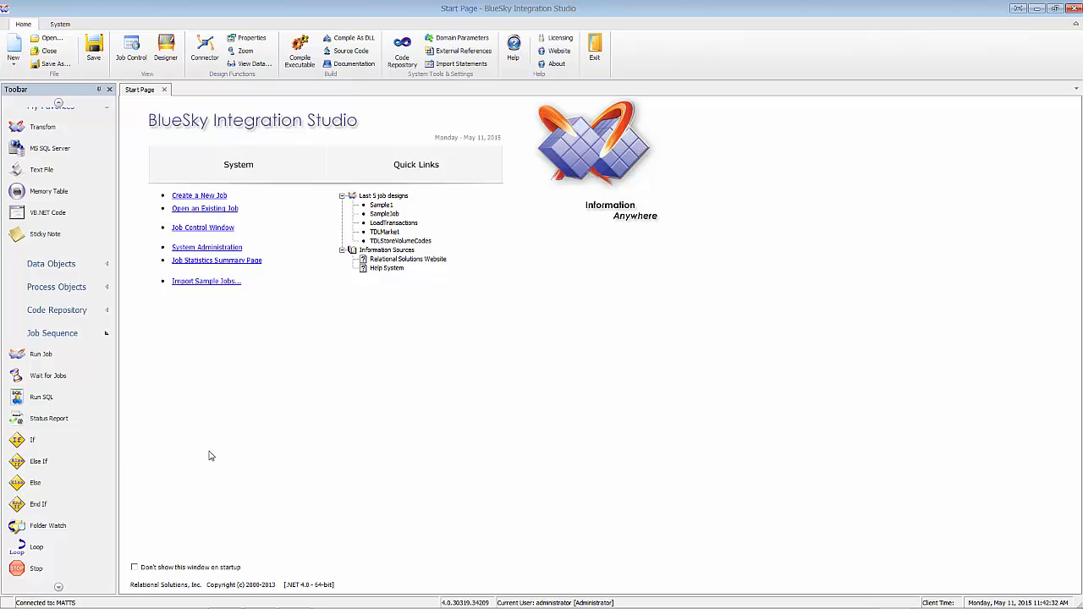
{"action": "left_click", "coordinate": [107, 337]}
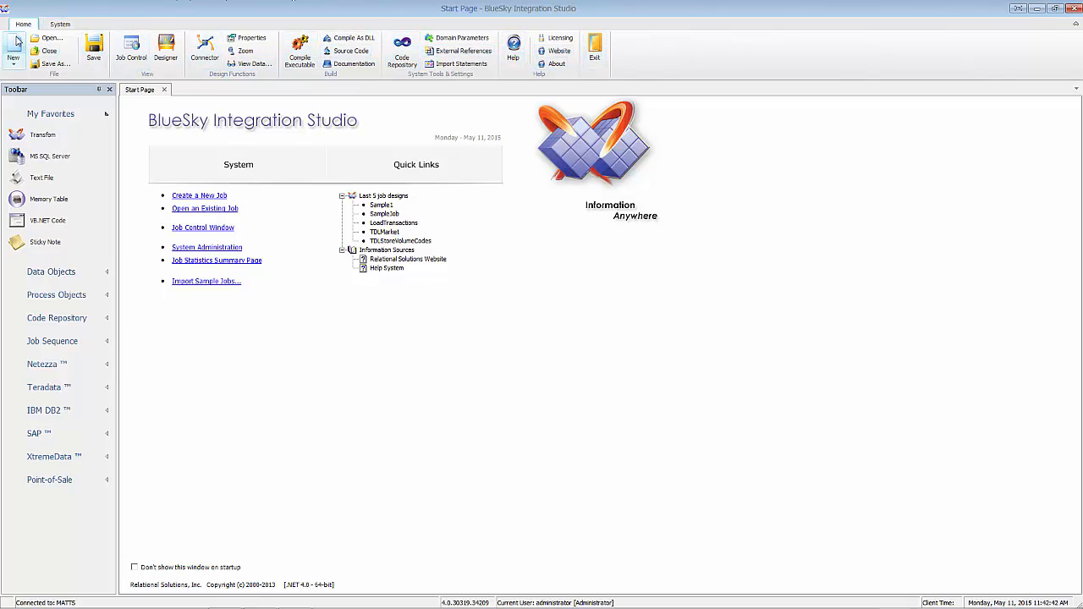
Check which kinds of new job can be created, and view the job log of Sample1 in Job Control.
{"action": "left_click", "coordinate": [14, 67]}
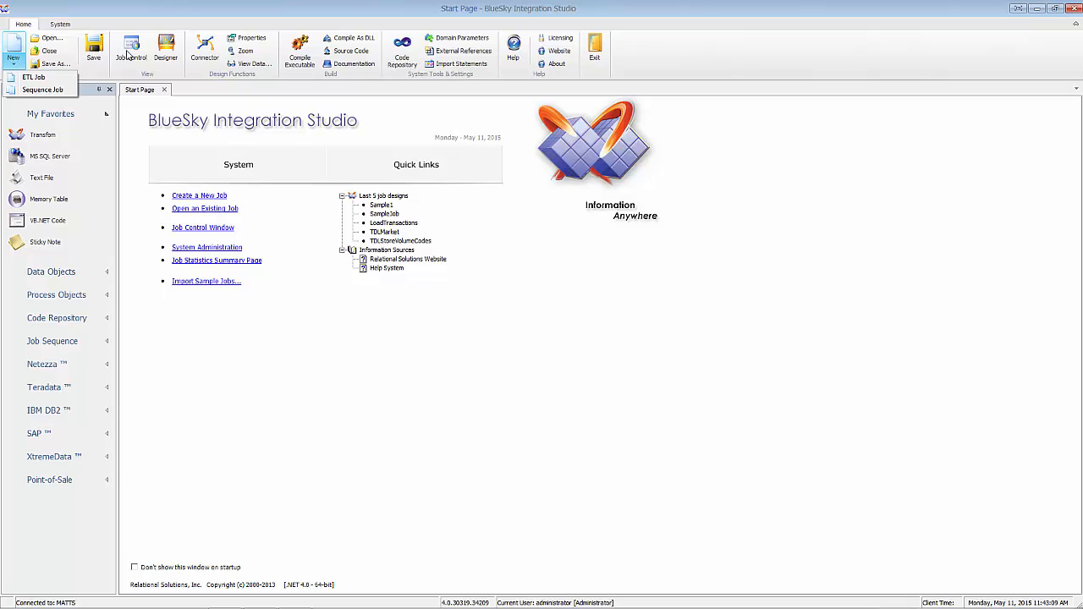
{"action": "left_click", "coordinate": [132, 47]}
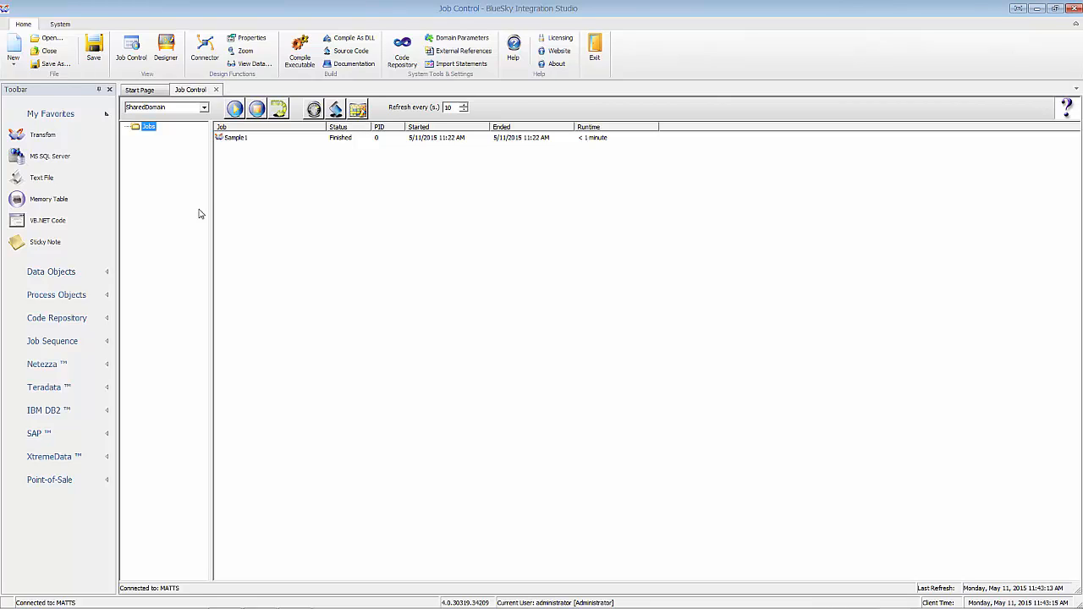
{"action": "left_click", "coordinate": [273, 138]}
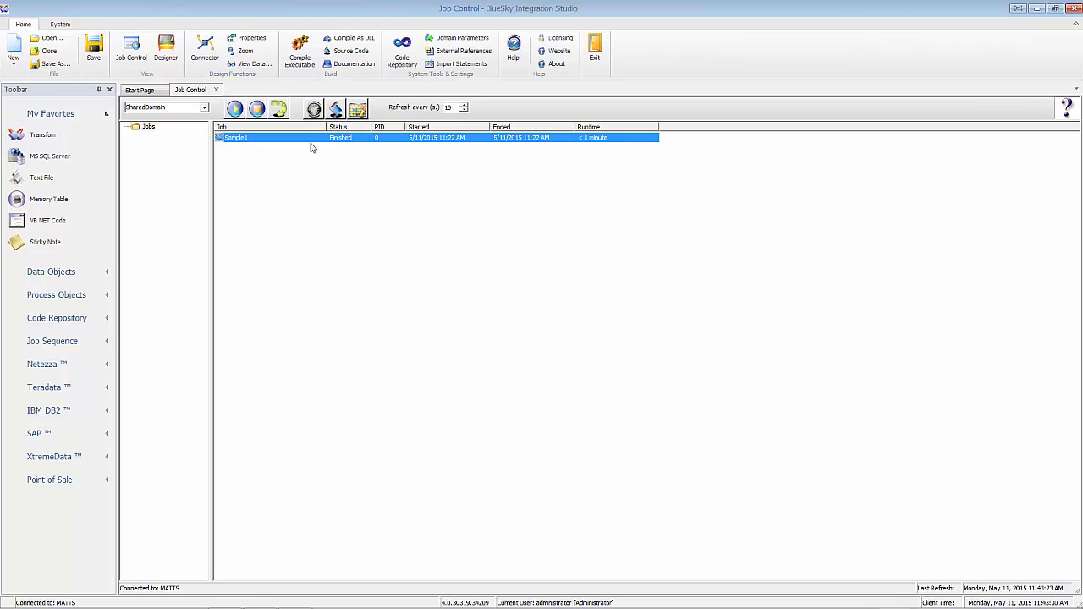
{"action": "right_click", "coordinate": [261, 140]}
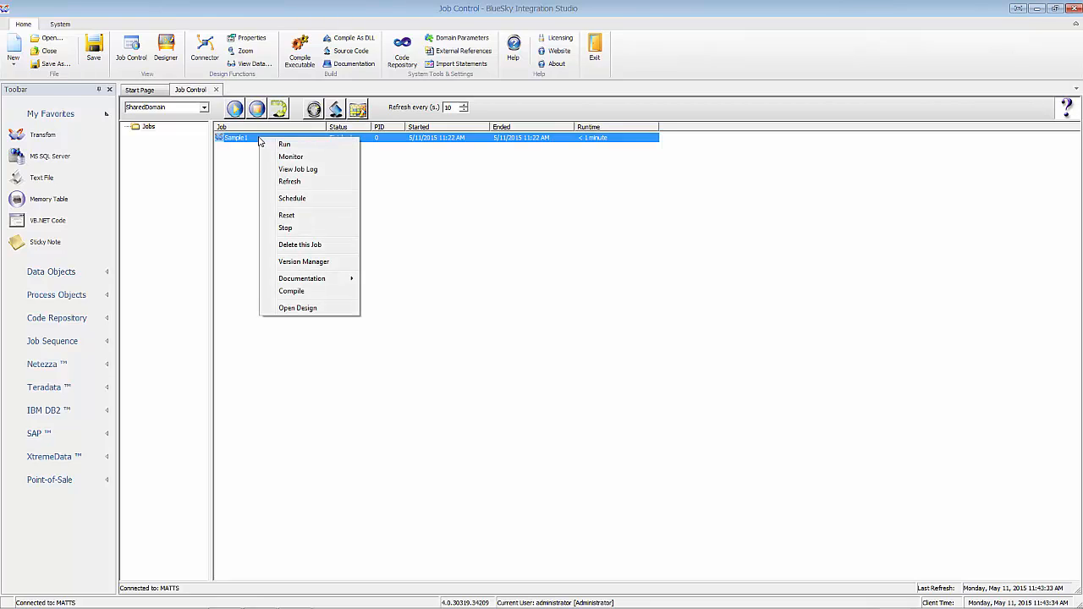
{"action": "left_click", "coordinate": [315, 171]}
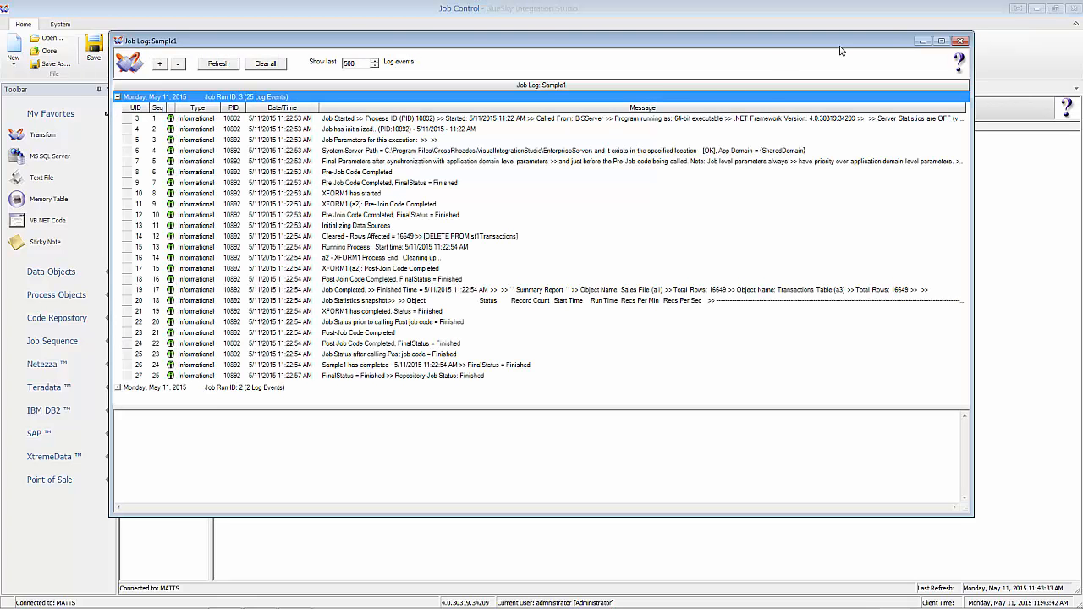
{"action": "left_click", "coordinate": [961, 41]}
Try to open the Version Manager for the Sample1 job, and close Job Control.
{"action": "right_click", "coordinate": [252, 142]}
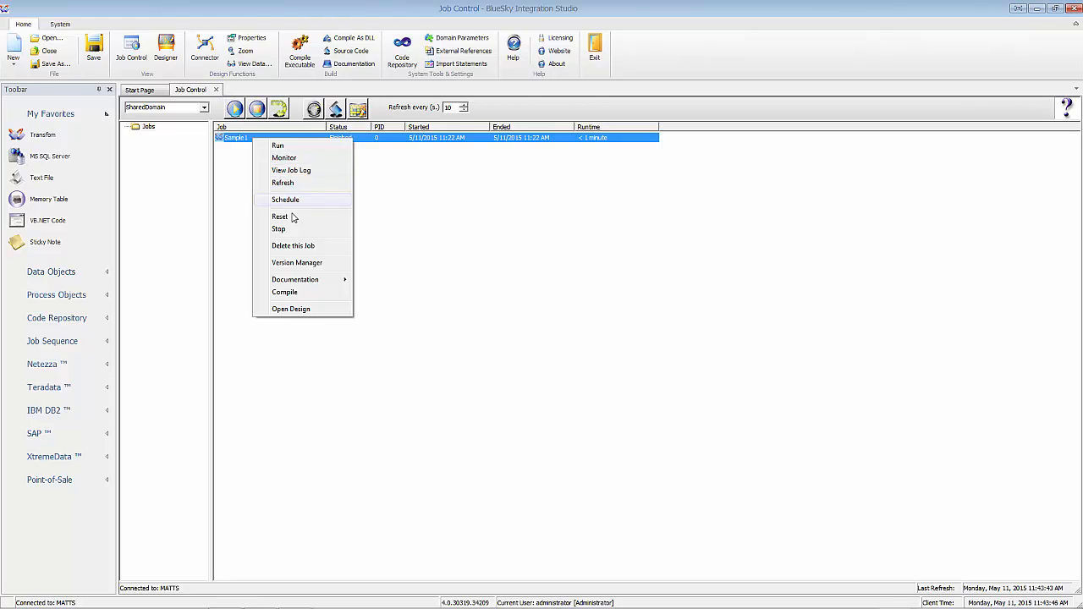
{"action": "left_click", "coordinate": [307, 263]}
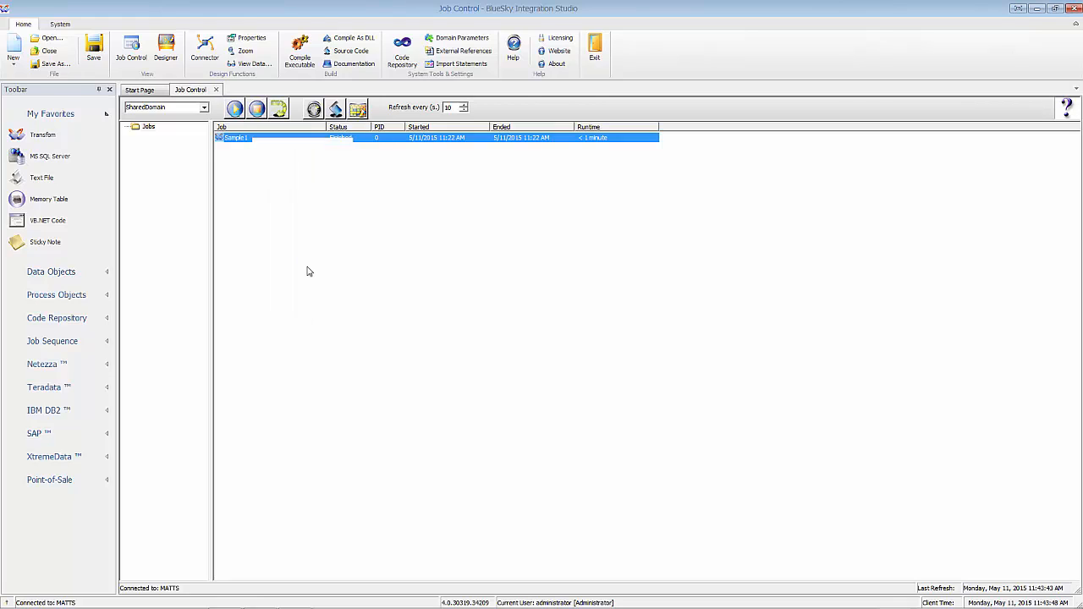
{"action": "left_click", "coordinate": [255, 198]}
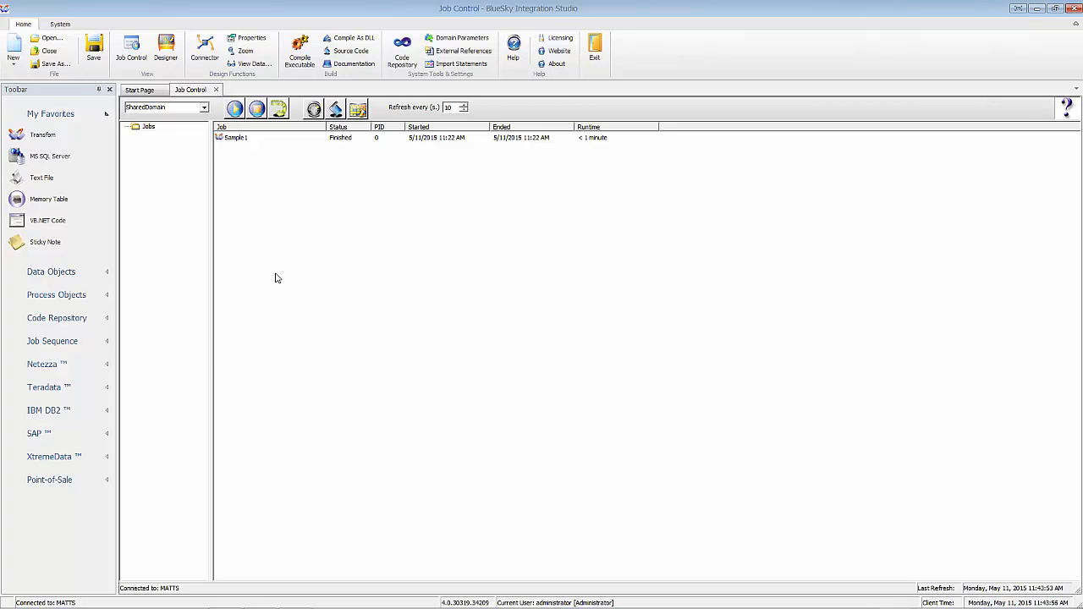
{"action": "left_click", "coordinate": [216, 90]}
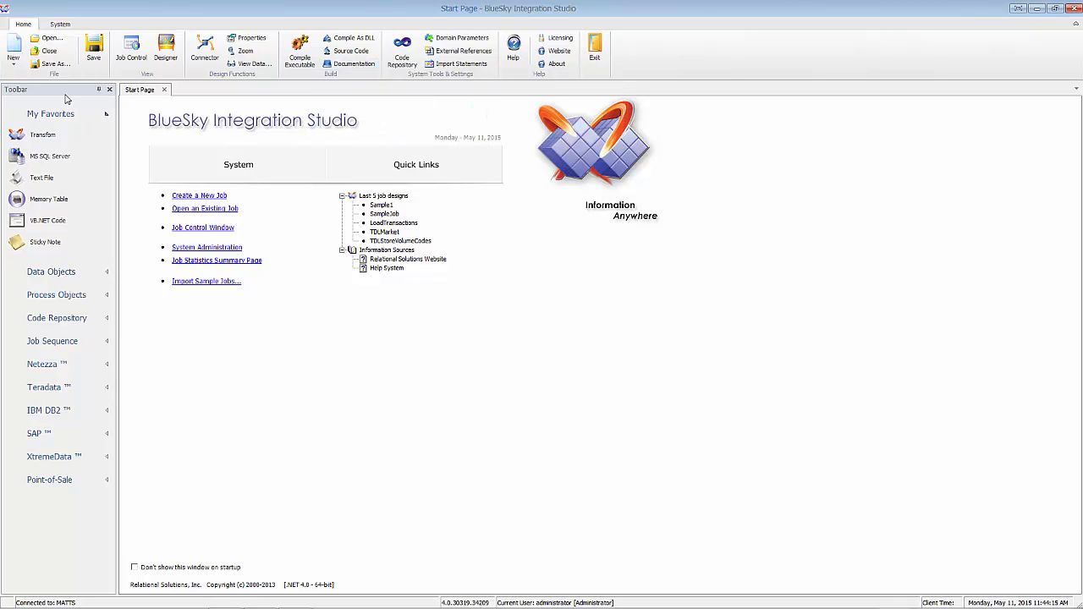
Create a new ETL job and place a Text File, a Transform and an MS SQL Server object in a row on the design.
{"action": "left_click", "coordinate": [10, 49]}
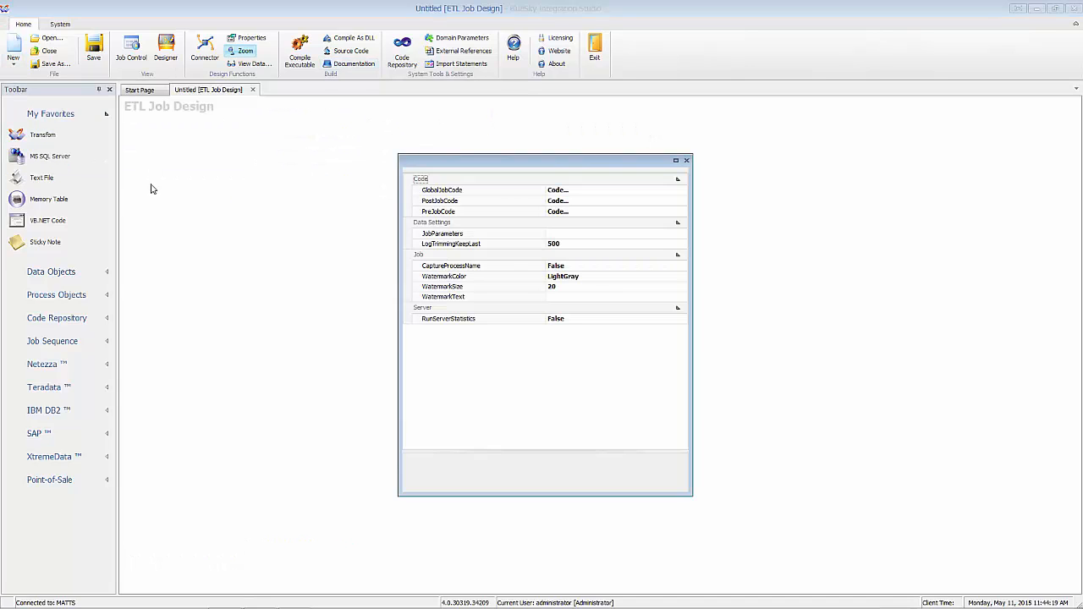
{"action": "left_click", "coordinate": [686, 160]}
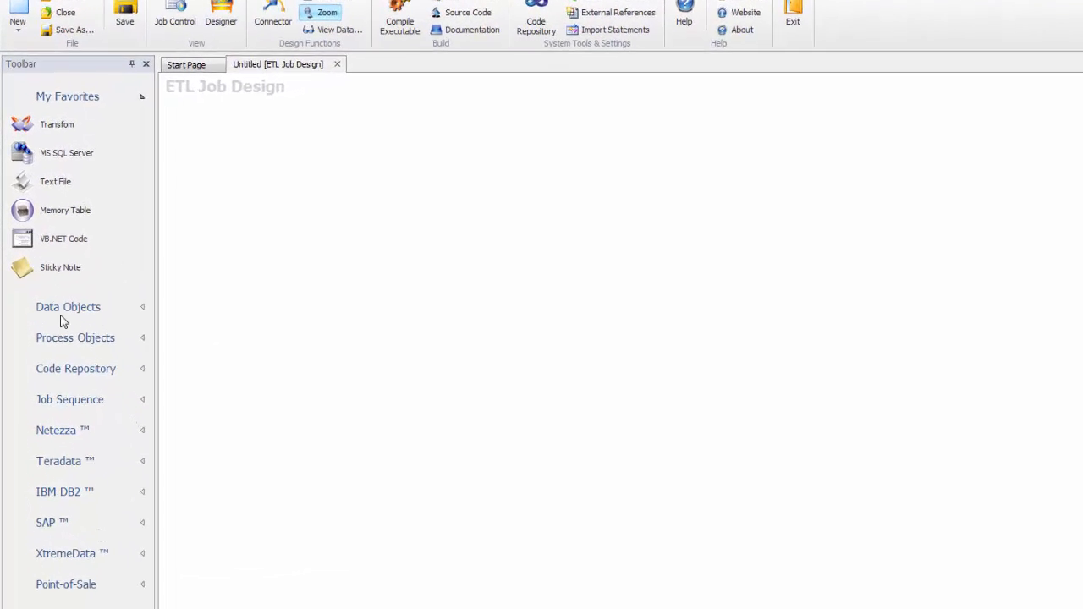
{"action": "left_click_drag", "start_coordinate": [53, 190], "coordinate": [303, 169]}
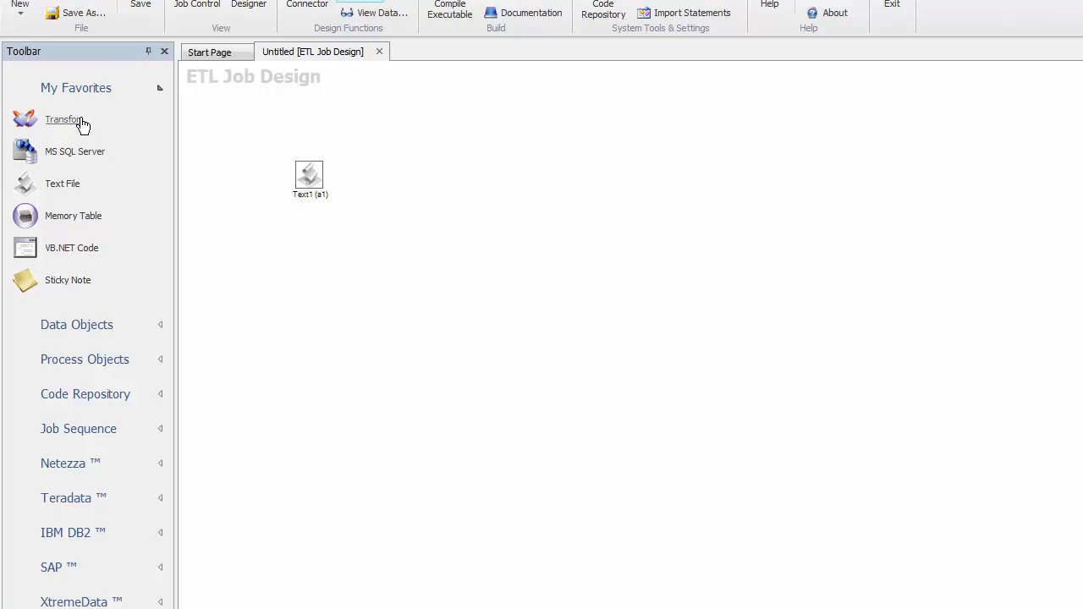
{"action": "left_click_drag", "start_coordinate": [81, 122], "coordinate": [437, 170]}
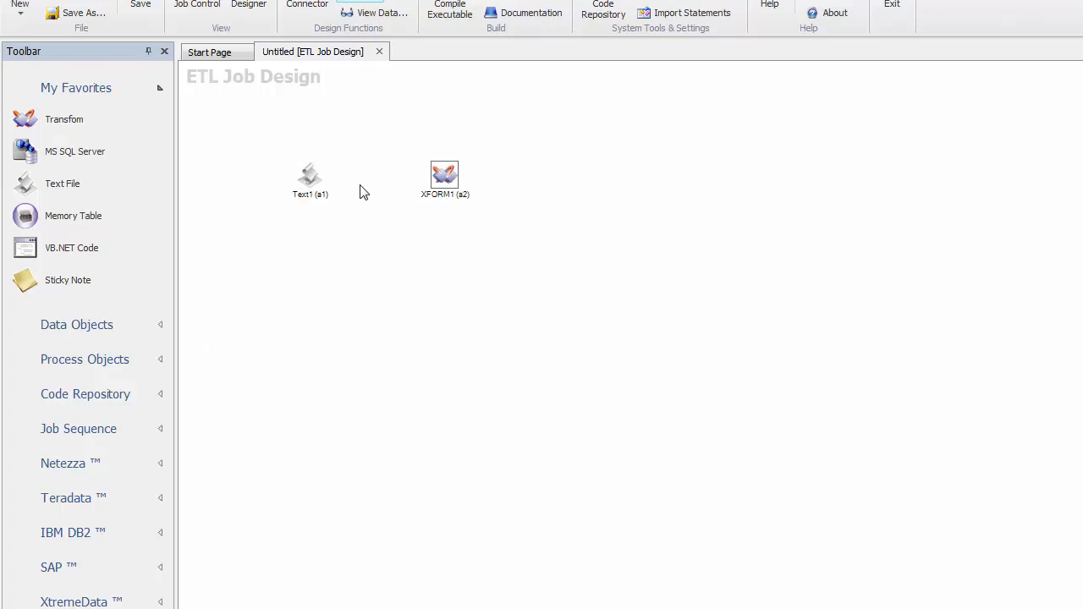
{"action": "left_click_drag", "start_coordinate": [72, 168], "coordinate": [582, 168]}
{"action": "left_click", "coordinate": [397, 255]}
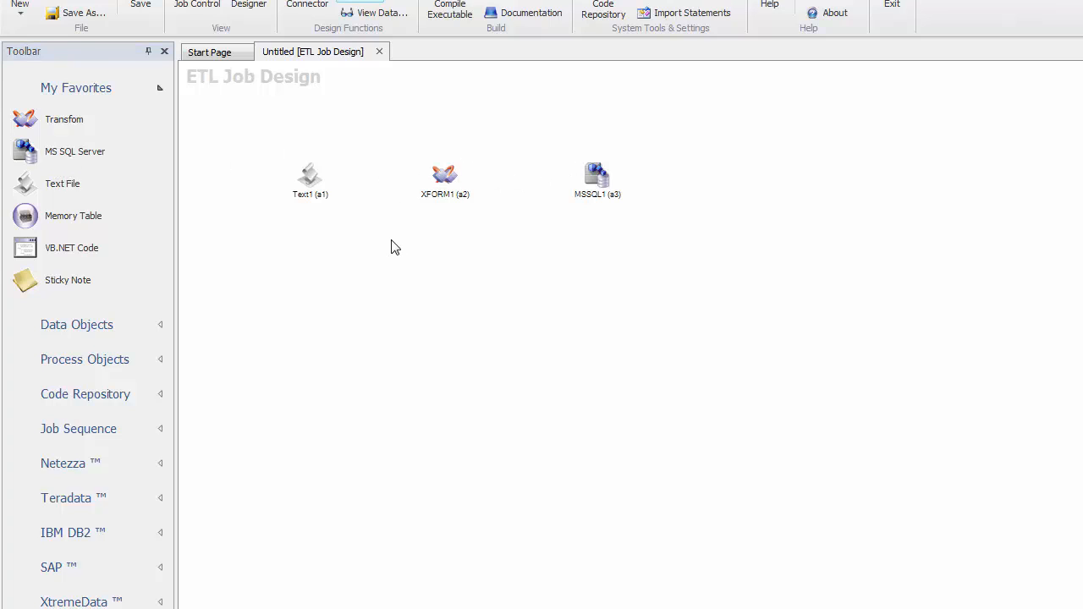
Connect the Text File object to the Transform, and the Transform to the MS SQL Server object.
{"action": "left_click", "coordinate": [302, 4]}
{"action": "mouse_move", "coordinate": [309, 174]}
{"action": "left_mouse_down"}
{"action": "mouse_move", "coordinate": [413, 156]}
{"action": "mouse_move", "coordinate": [443, 176]}
{"action": "left_mouse_up"}
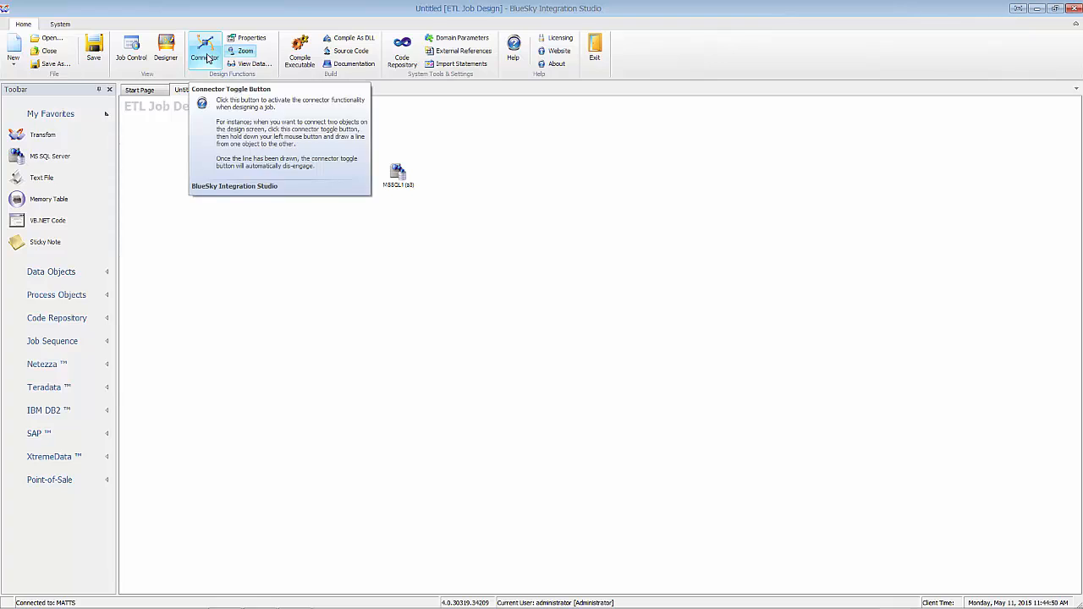
{"action": "left_click", "coordinate": [206, 53]}
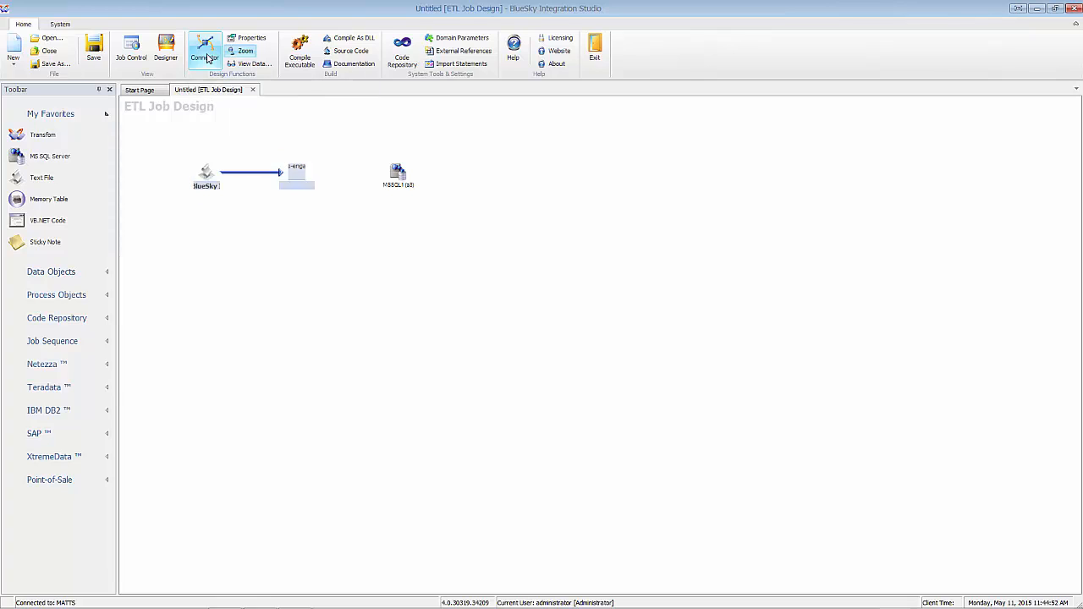
{"action": "left_click_drag", "start_coordinate": [294, 173], "coordinate": [399, 171]}
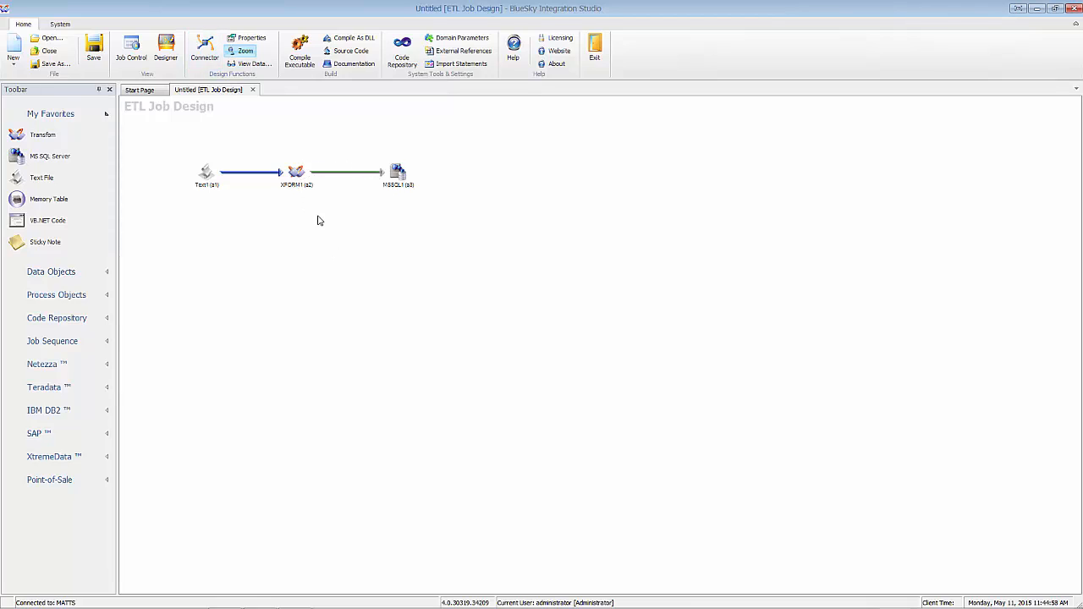
Move the Text File object slightly farther from the Transform, keeping the three objects in one row.
{"action": "mouse_move", "coordinate": [204, 176]}
{"action": "left_mouse_down"}
{"action": "mouse_move", "coordinate": [194, 189]}
{"action": "mouse_move", "coordinate": [194, 176]}
{"action": "left_mouse_up"}
{"action": "right_click", "coordinate": [196, 173]}
{"action": "left_click", "coordinate": [189, 210]}
{"action": "mouse_move", "coordinate": [296, 173]}
{"action": "left_mouse_down"}
{"action": "mouse_move", "coordinate": [303, 212]}
{"action": "mouse_move", "coordinate": [284, 188]}
{"action": "mouse_move", "coordinate": [293, 182]}
{"action": "left_mouse_up"}
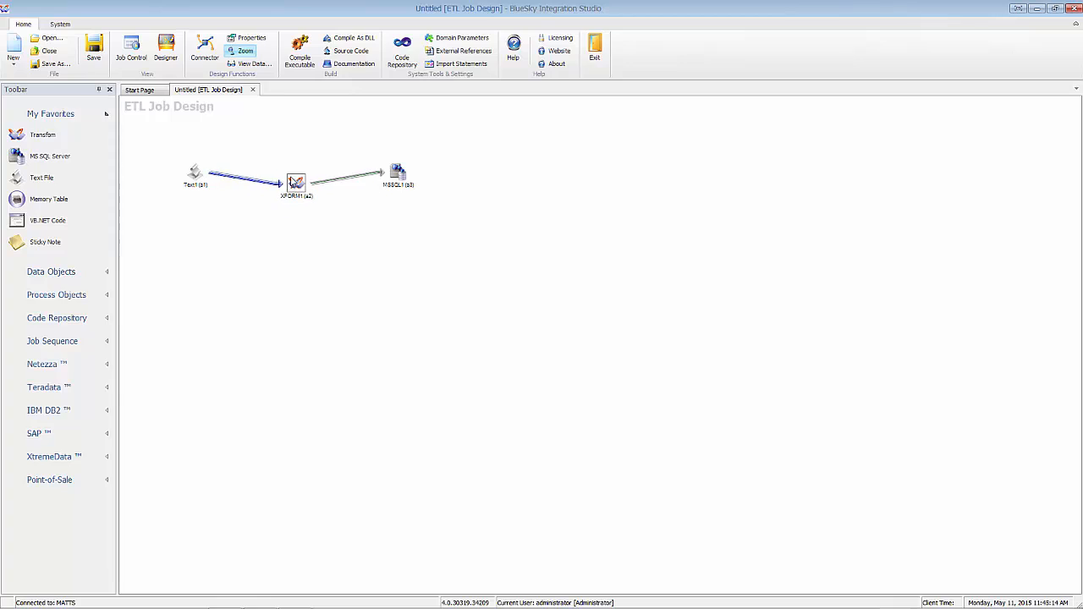
{"action": "left_click", "coordinate": [311, 233]}
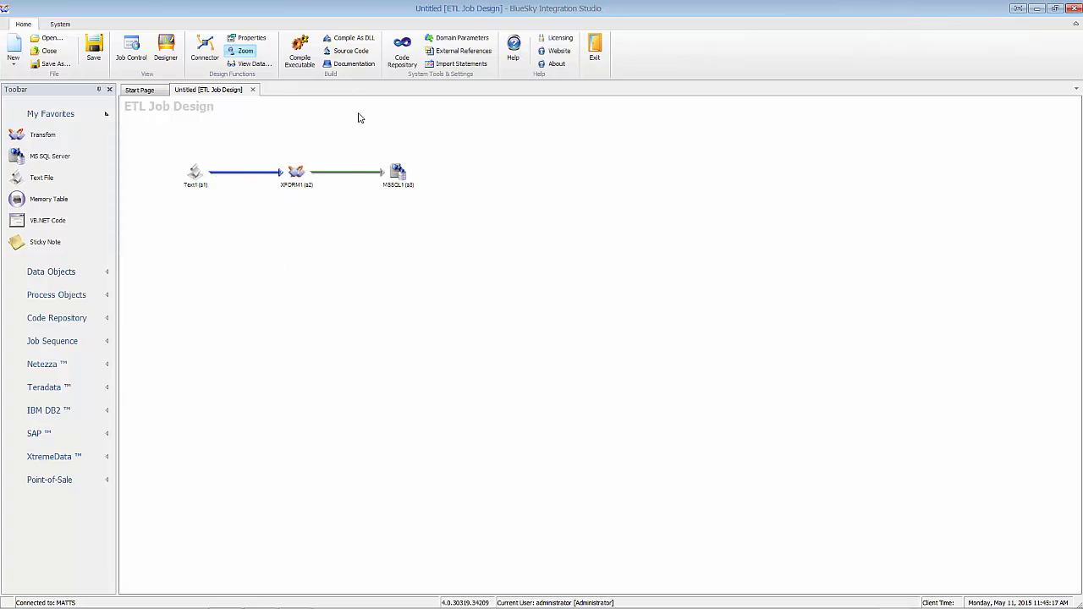
Show the properties of the MS SQL Server object beside the flow, and switch them to the Text File object.
{"action": "left_click", "coordinate": [195, 174]}
{"action": "left_click", "coordinate": [304, 174]}
{"action": "left_click", "coordinate": [397, 174]}
{"action": "right_click", "coordinate": [394, 177]}
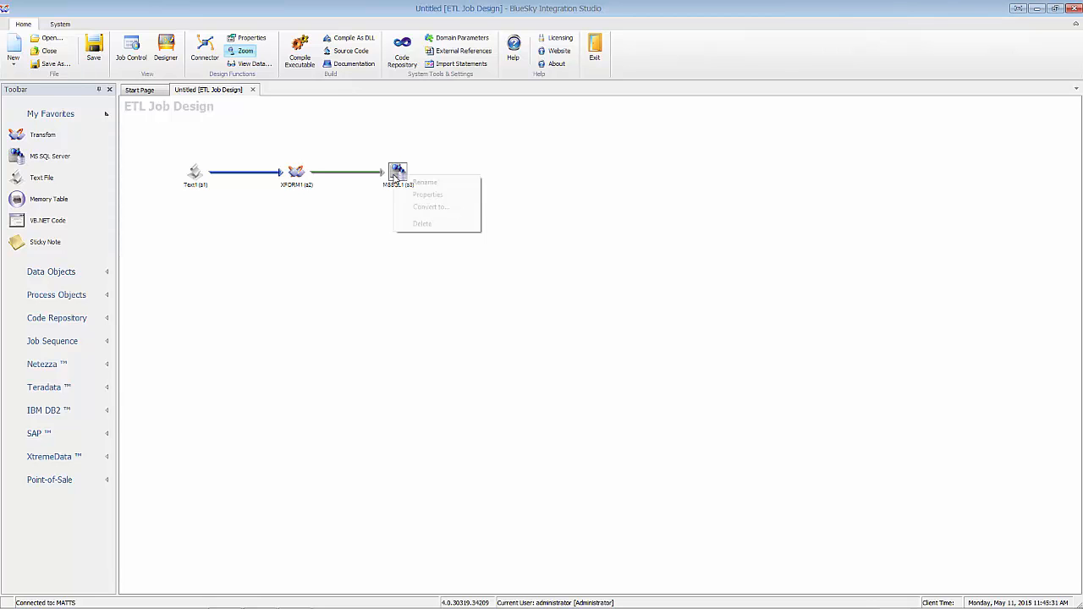
{"action": "left_click", "coordinate": [419, 192]}
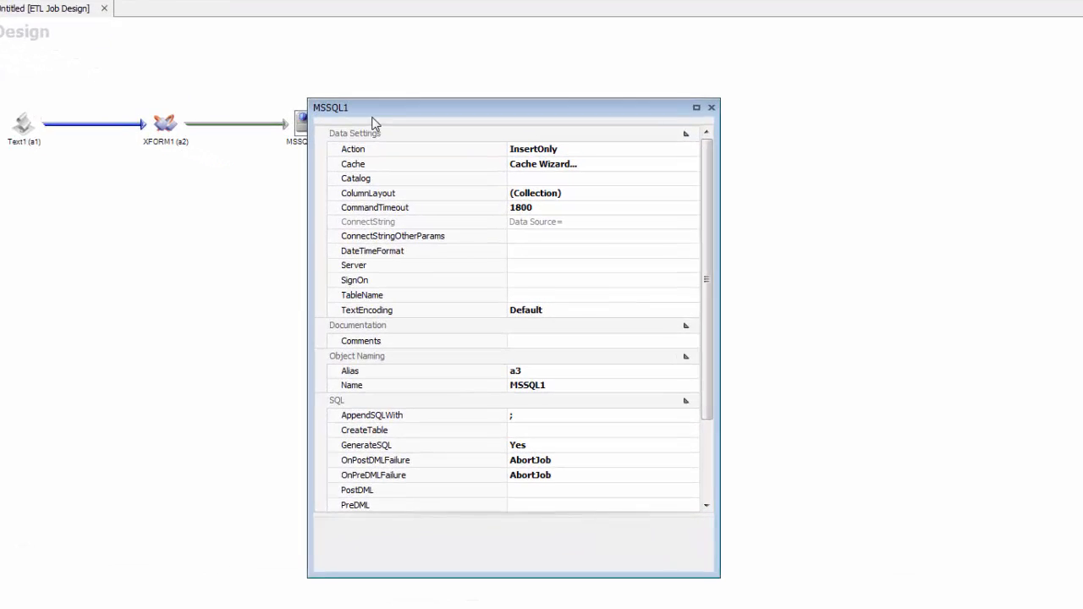
{"action": "left_click_drag", "start_coordinate": [423, 141], "coordinate": [476, 115]}
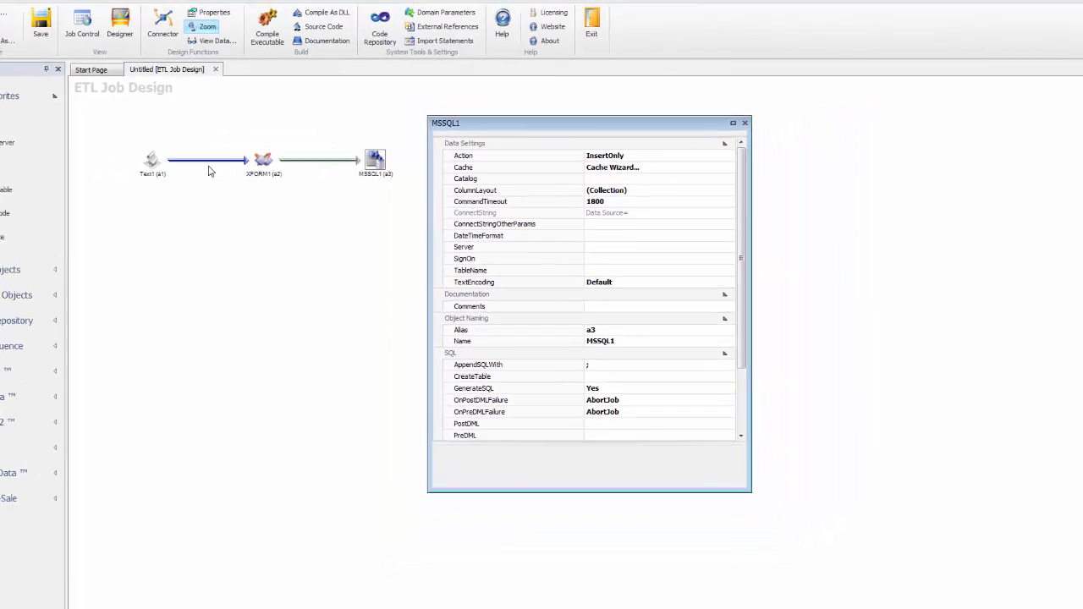
{"action": "left_click", "coordinate": [45, 130]}
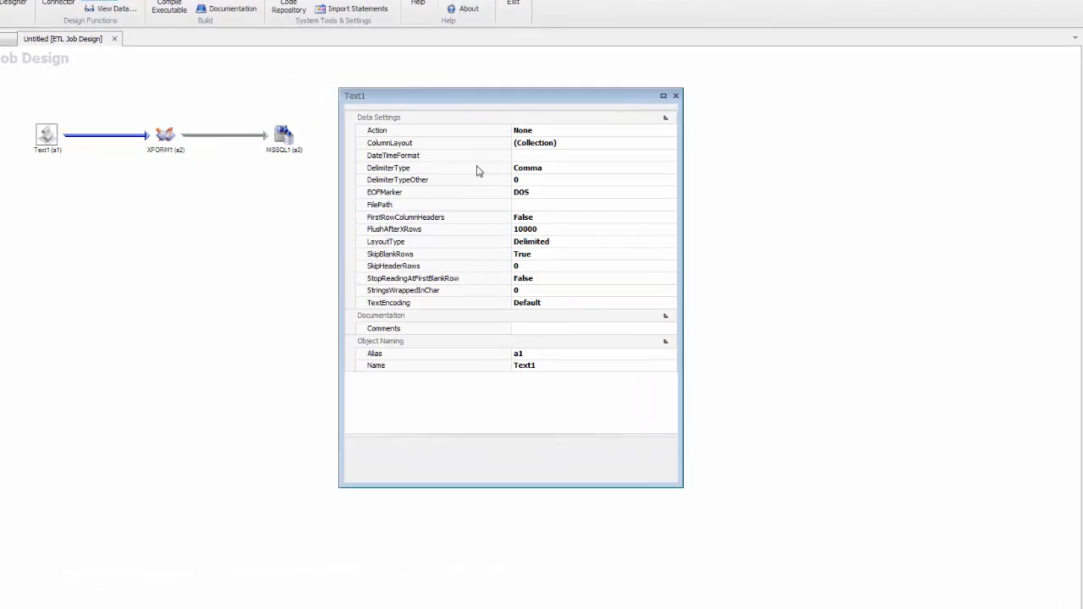
Review the Server, SignOn and TableName properties of the MS SQL Server object and close its properties.
{"action": "left_click", "coordinate": [64, 67]}
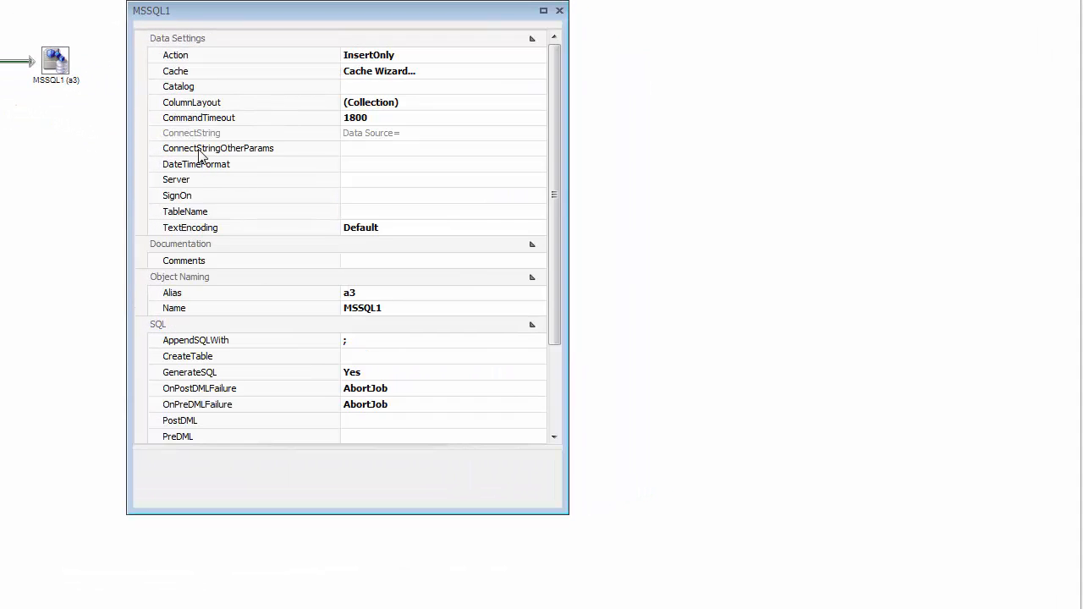
{"action": "left_click", "coordinate": [216, 182]}
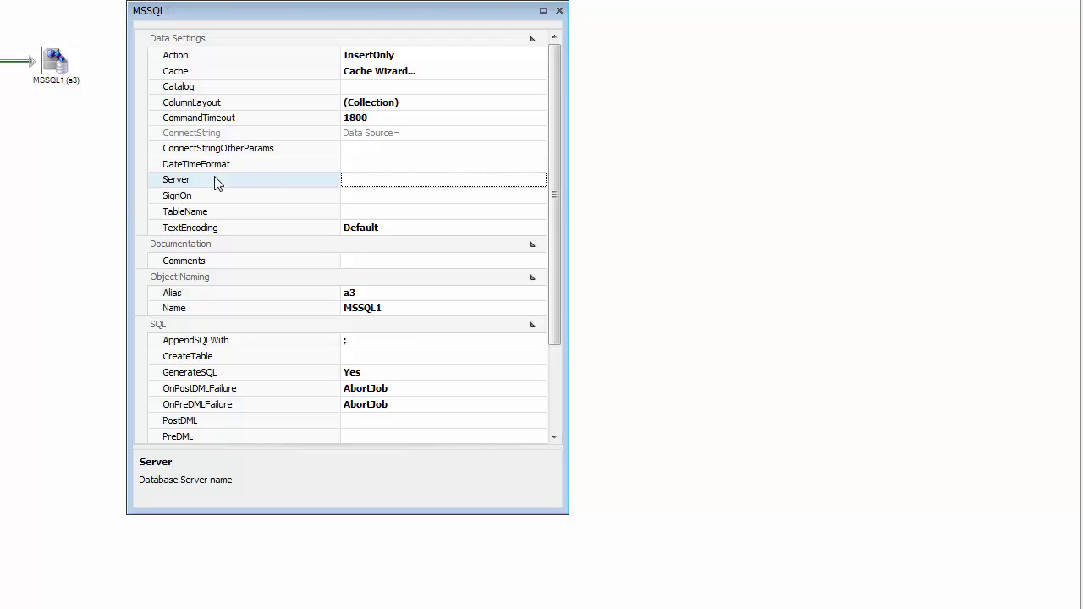
{"action": "left_click", "coordinate": [214, 202]}
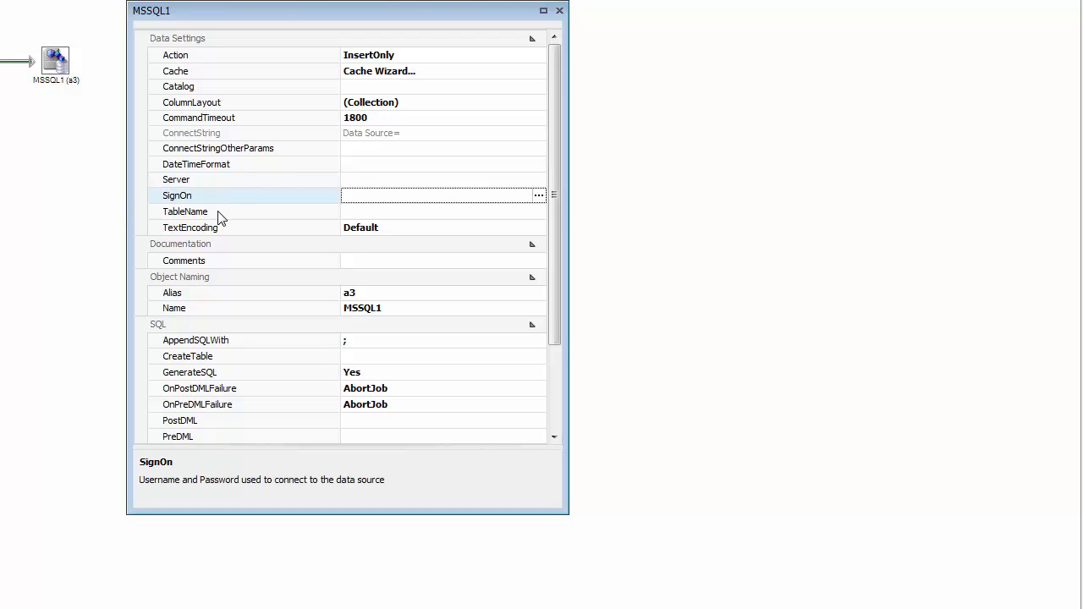
{"action": "left_click", "coordinate": [218, 215]}
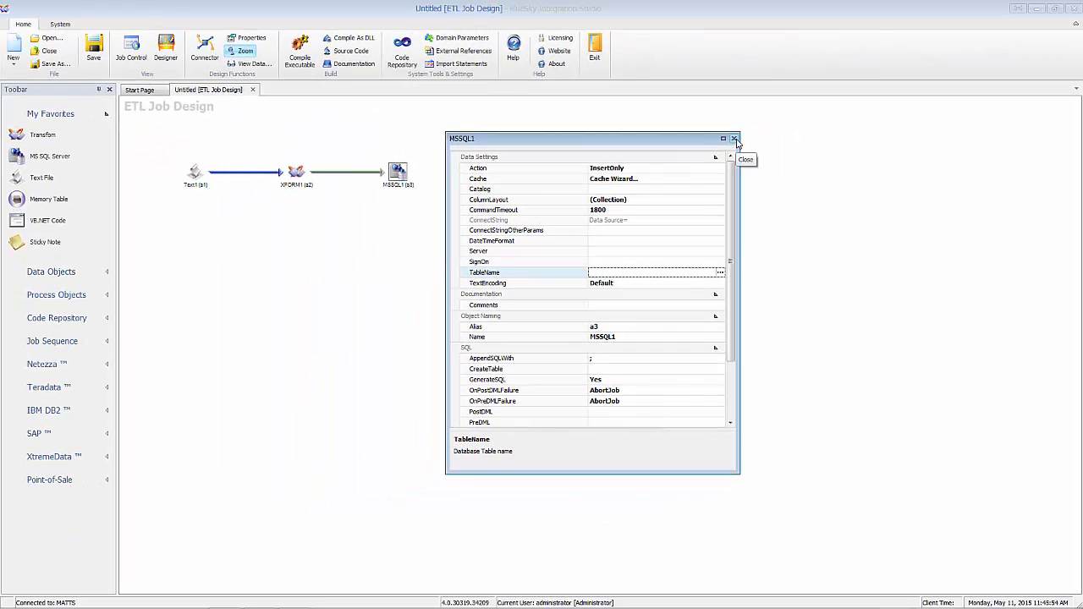
{"action": "left_click", "coordinate": [735, 139]}
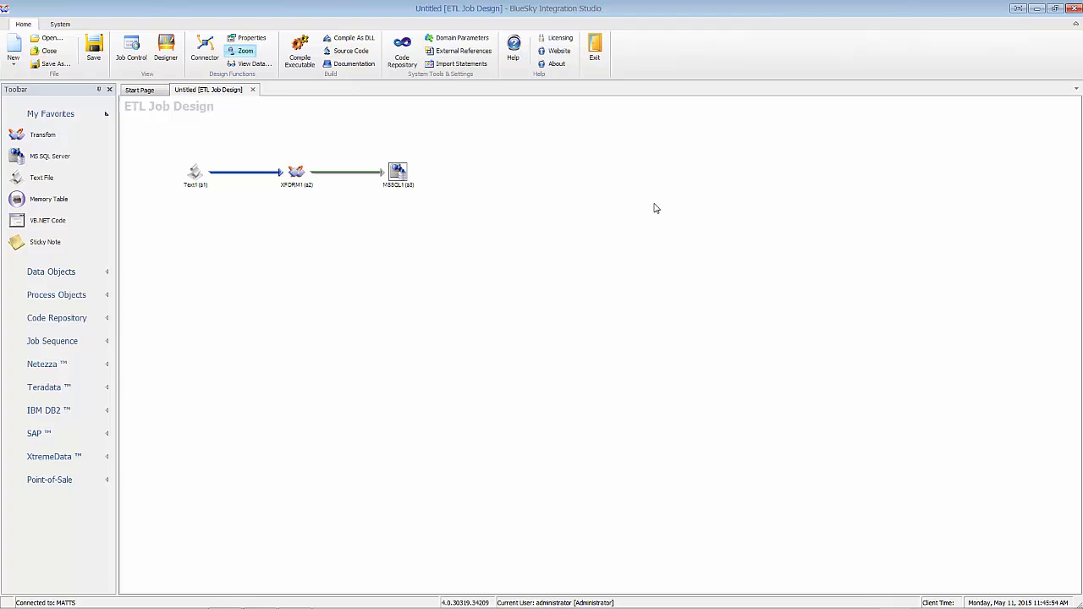
Close the untitled ETL job without saving and open the design of the Sample1 job from Job Control.
{"action": "left_click", "coordinate": [252, 90]}
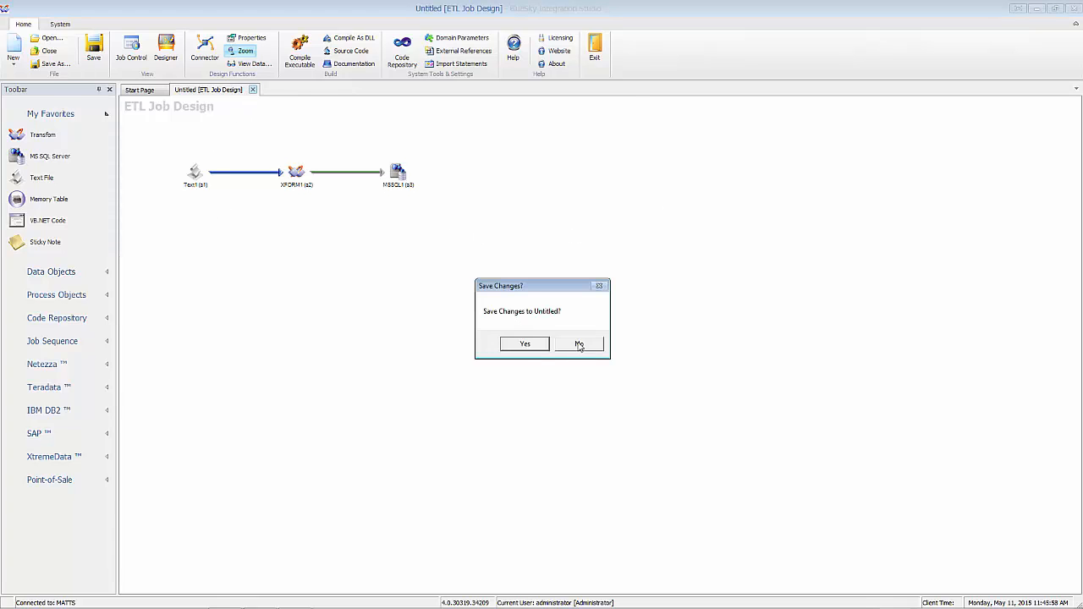
{"action": "left_click", "coordinate": [579, 344]}
{"action": "left_click", "coordinate": [131, 48]}
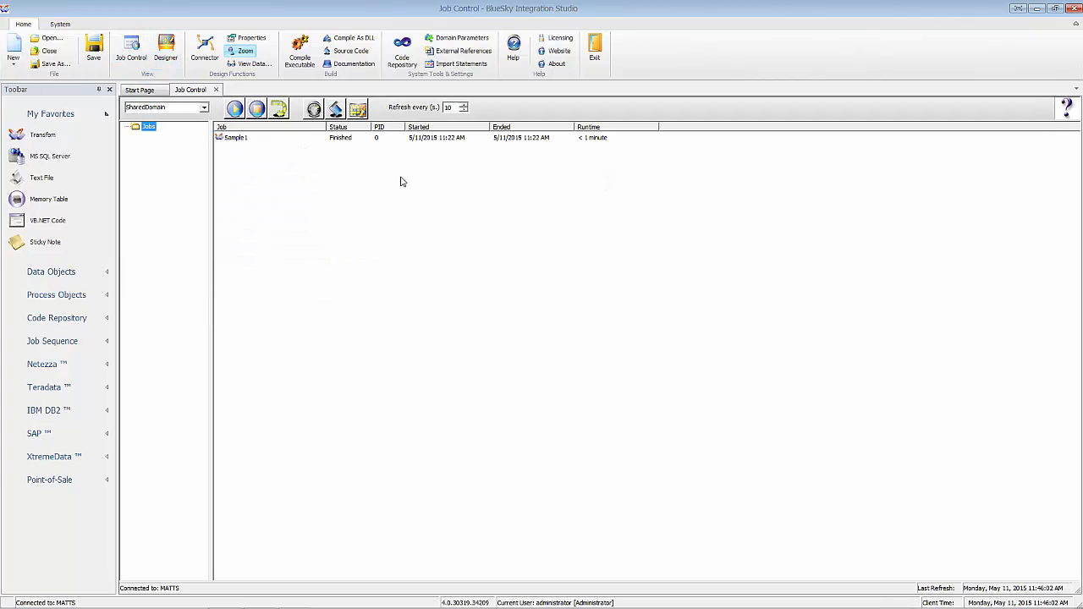
{"action": "right_click", "coordinate": [245, 138]}
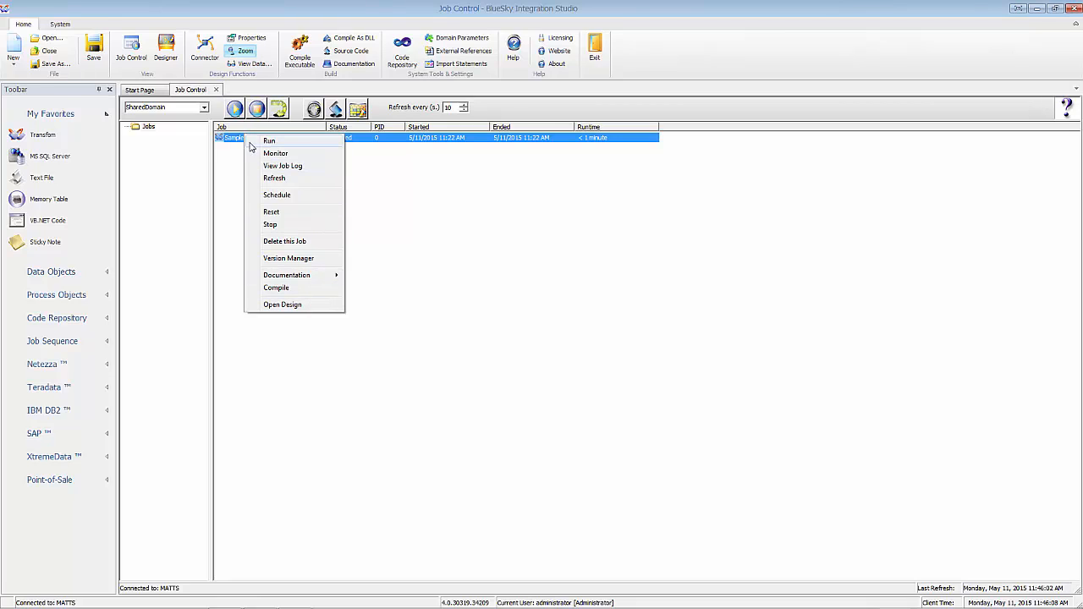
{"action": "left_click", "coordinate": [273, 306]}
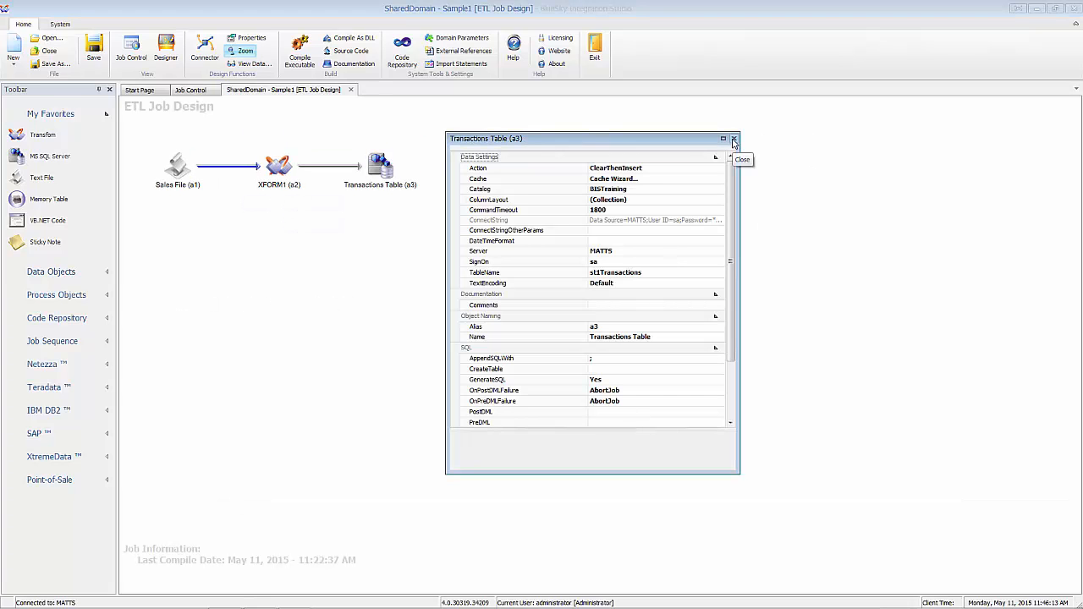
Close the Transactions Table properties and turn off Zoom for the Sample1 design.
{"action": "left_click", "coordinate": [733, 138]}
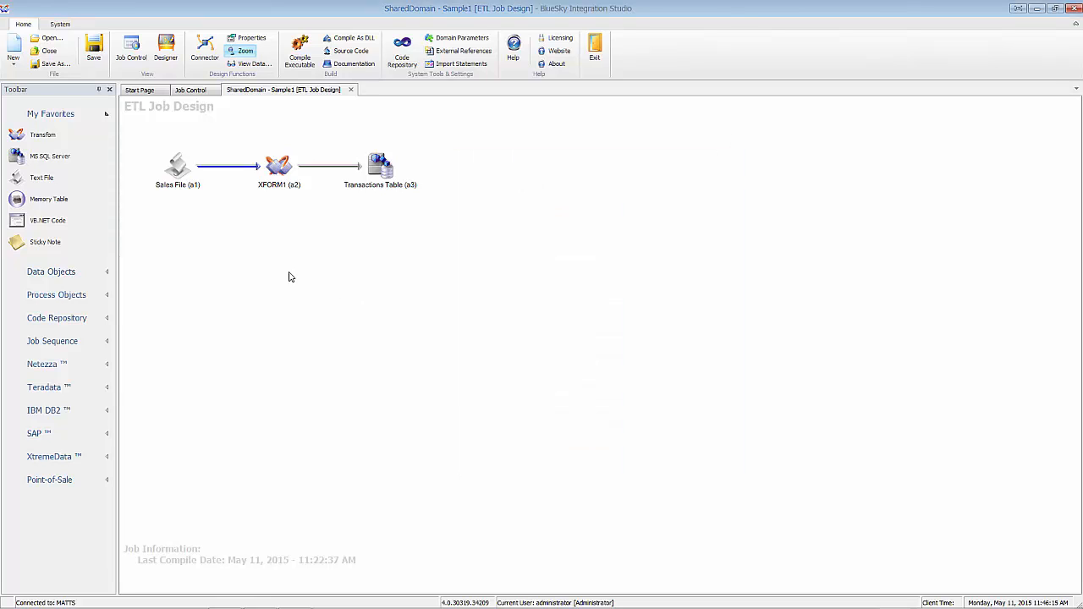
{"action": "left_click", "coordinate": [242, 53]}
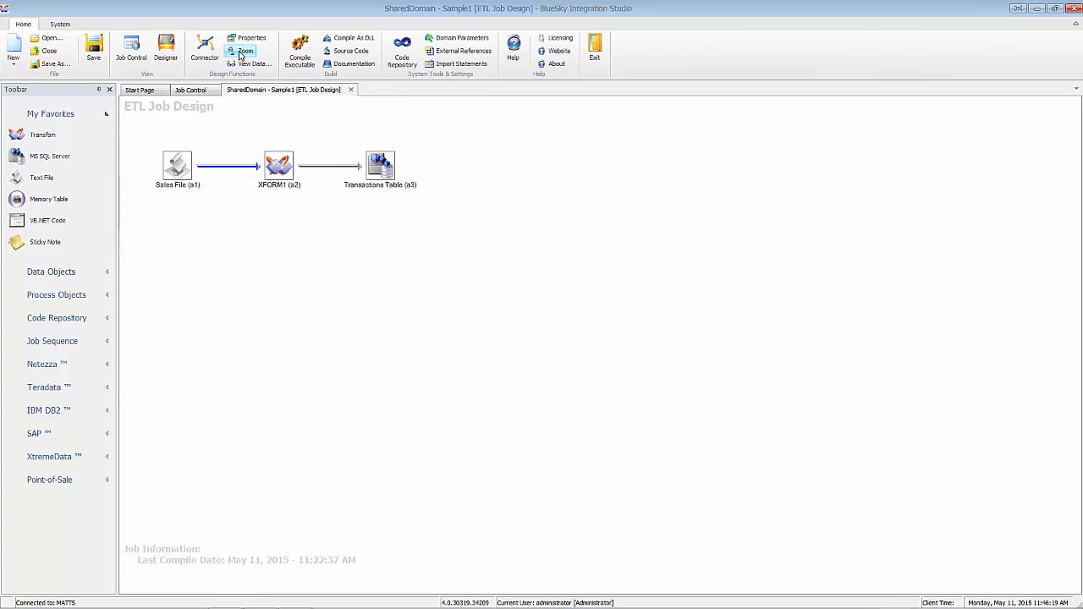
{"action": "left_click", "coordinate": [241, 51]}
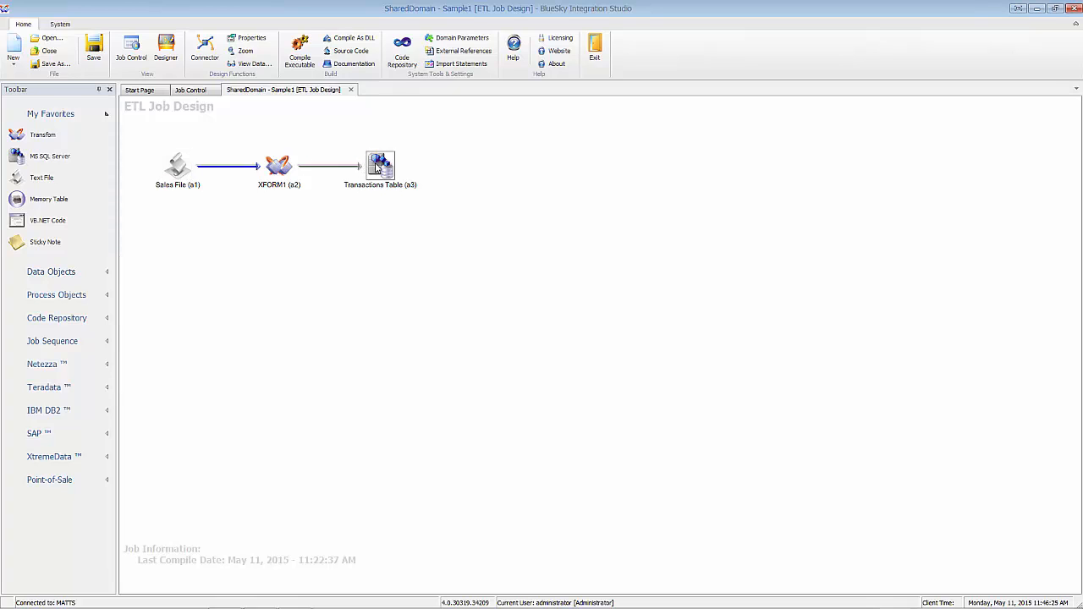
Open the XFORM1 transform and map the Sales File column a1.Calendar_Dt to the Transactions Table output a3.Calendar_Dt.
{"action": "double_click", "coordinate": [281, 169]}
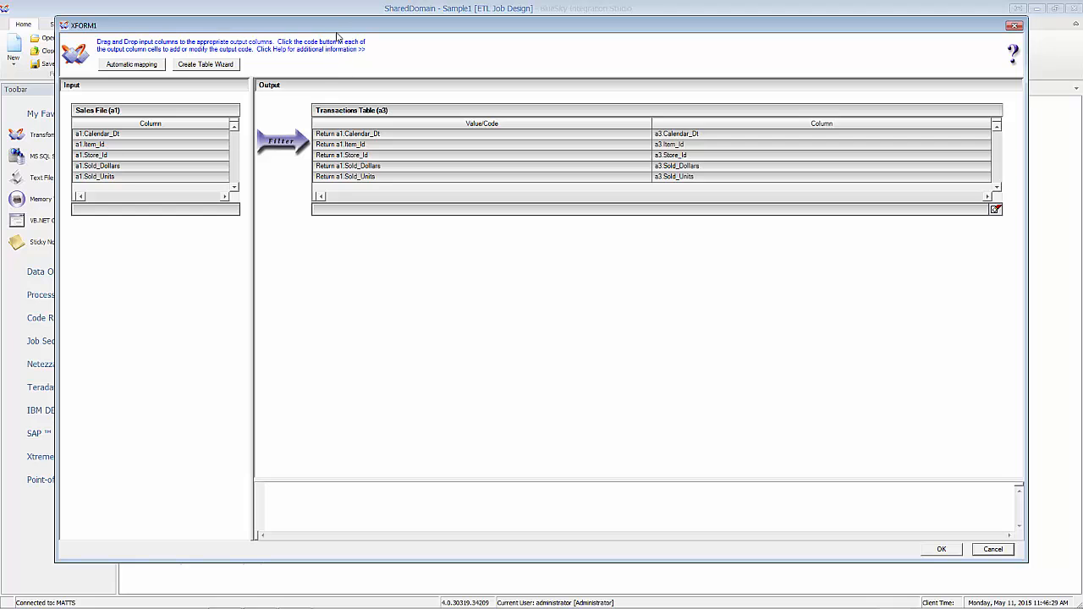
{"action": "left_click_drag", "start_coordinate": [338, 27], "coordinate": [455, 213]}
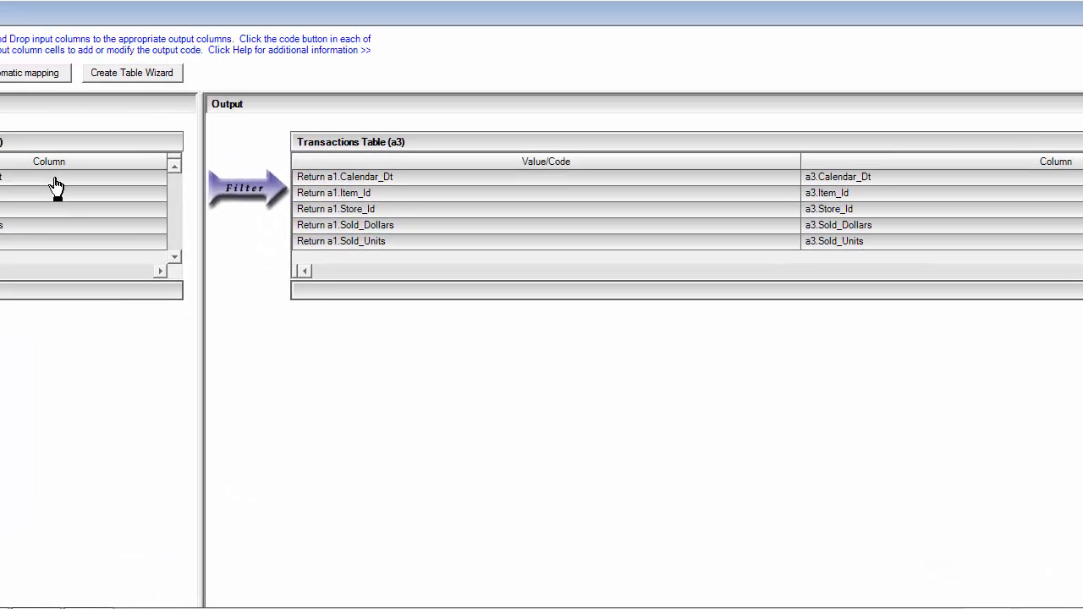
{"action": "left_click", "coordinate": [275, 324]}
{"action": "left_click_drag", "start_coordinate": [59, 185], "coordinate": [328, 183]}
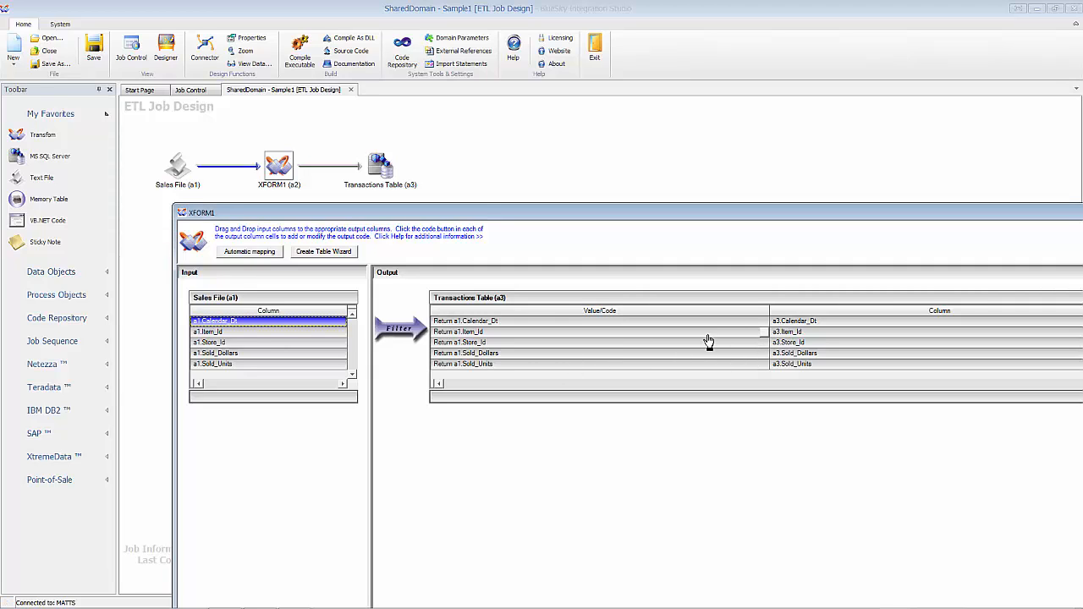
Inspect the VB.NET code of the a3.Calendar_Dt output without changing it, and accept the XFORM1 mapping.
{"action": "left_click", "coordinate": [765, 322]}
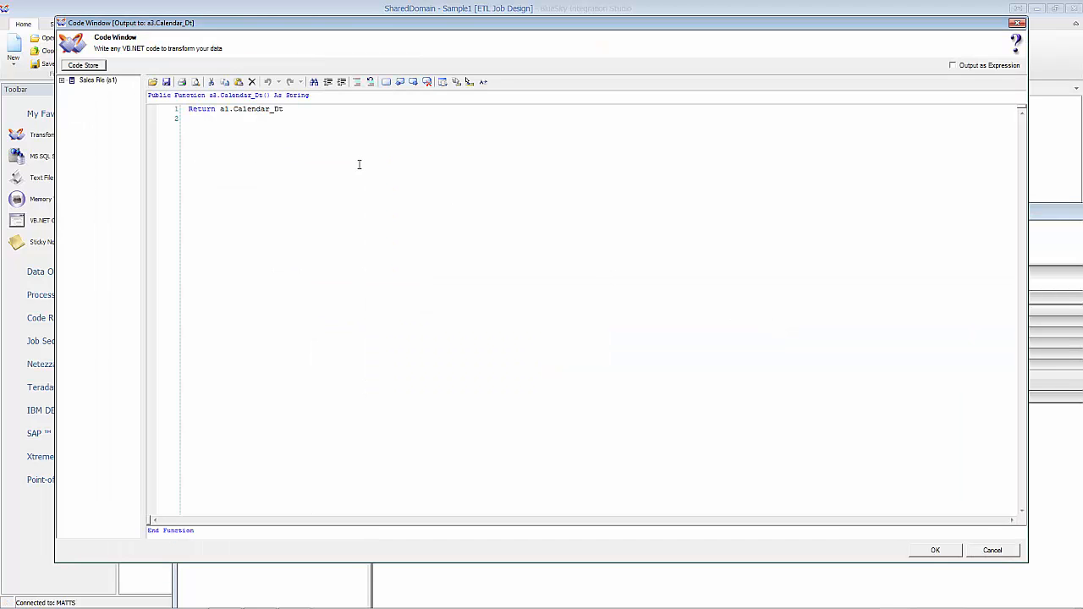
{"action": "left_click", "coordinate": [318, 111]}
{"action": "left_click", "coordinate": [986, 552]}
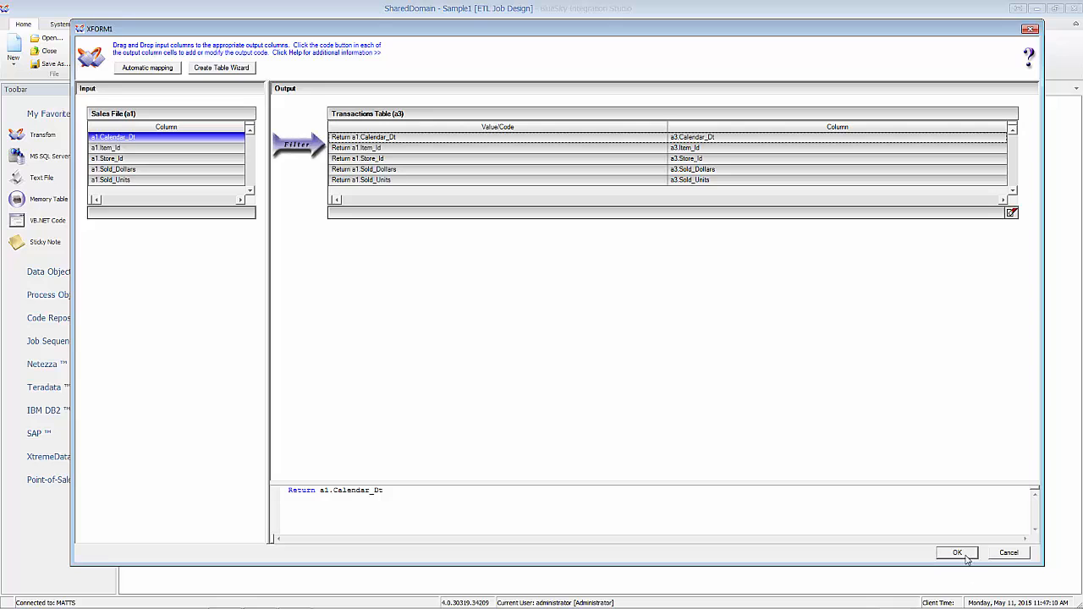
{"action": "left_click", "coordinate": [964, 555]}
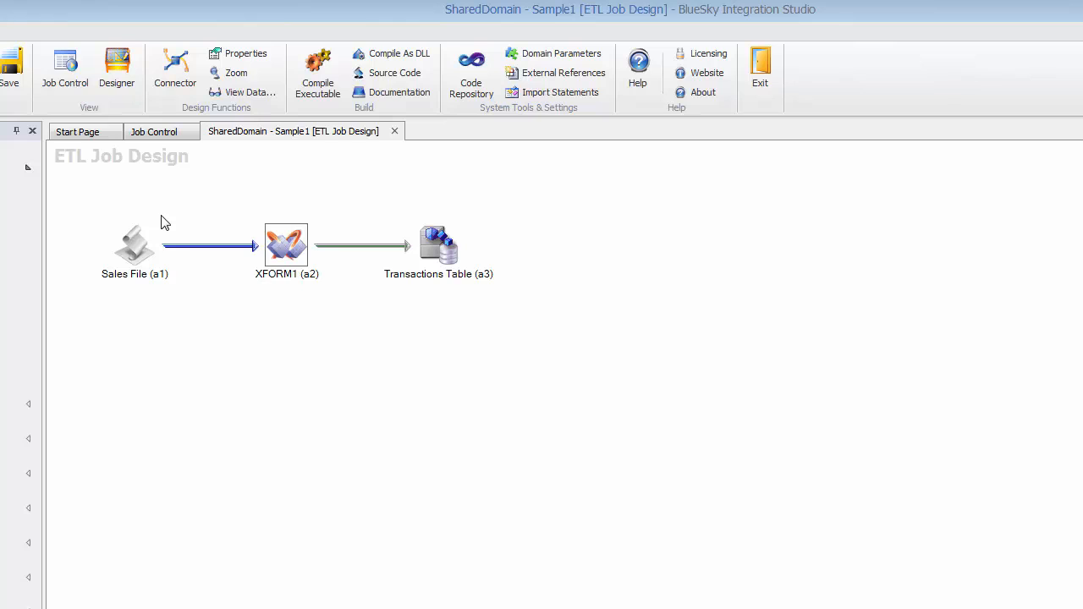
{"action": "left_click", "coordinate": [157, 135]}
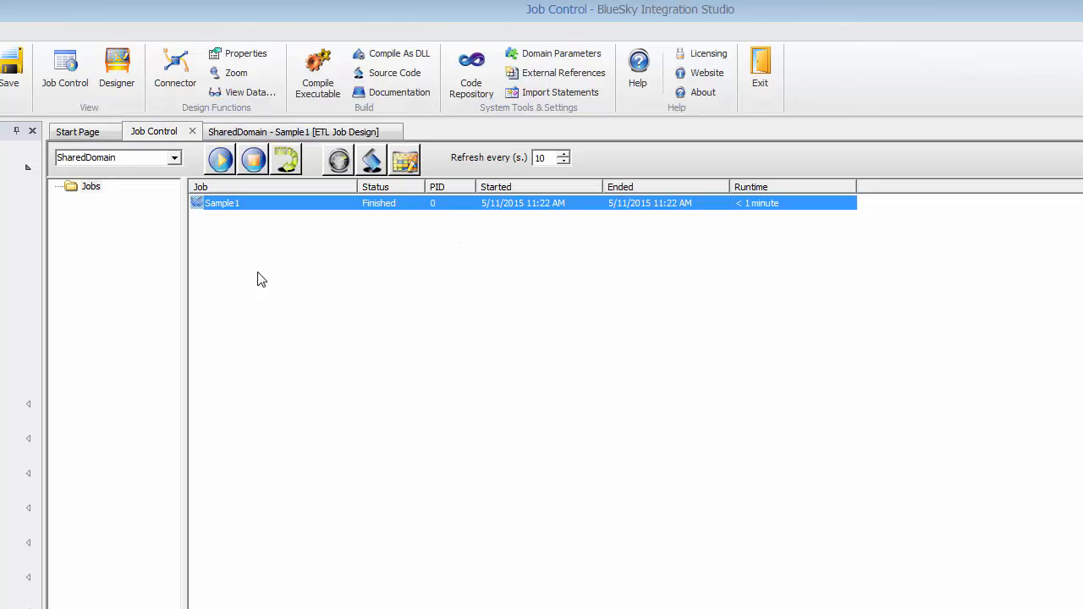
{"action": "right_click", "coordinate": [240, 207]}
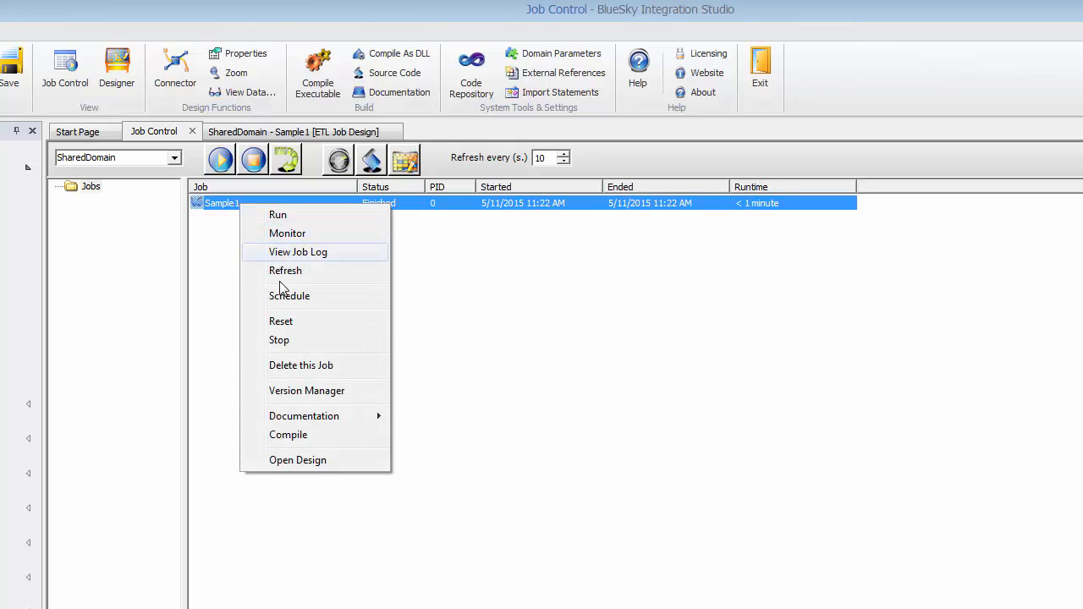
{"action": "left_click", "coordinate": [225, 288]}
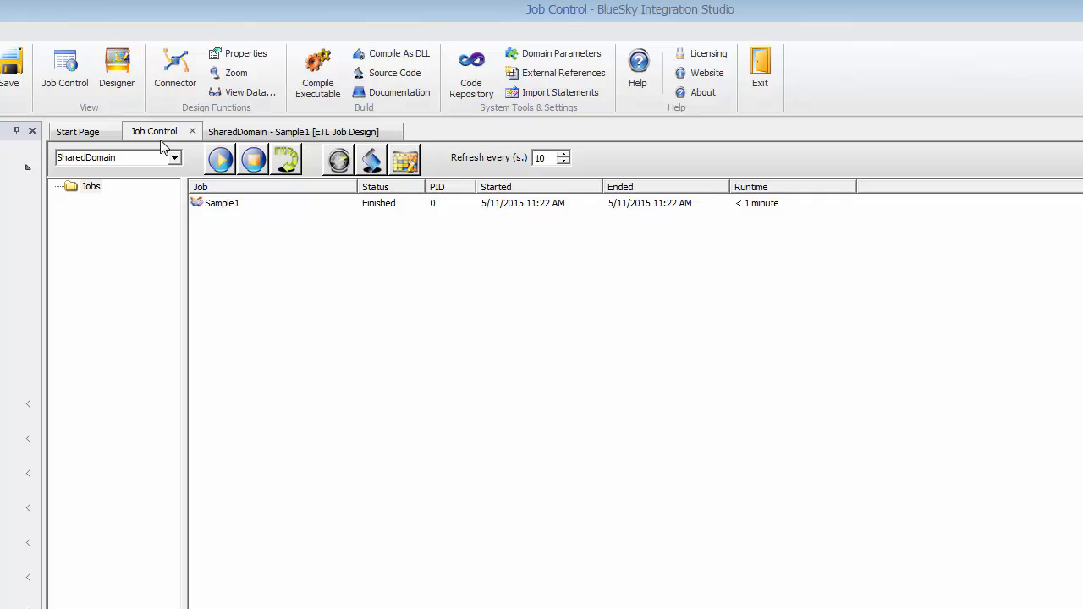
Compile the Sample1 design into an executable, saving its changes first.
{"action": "left_click", "coordinate": [214, 136]}
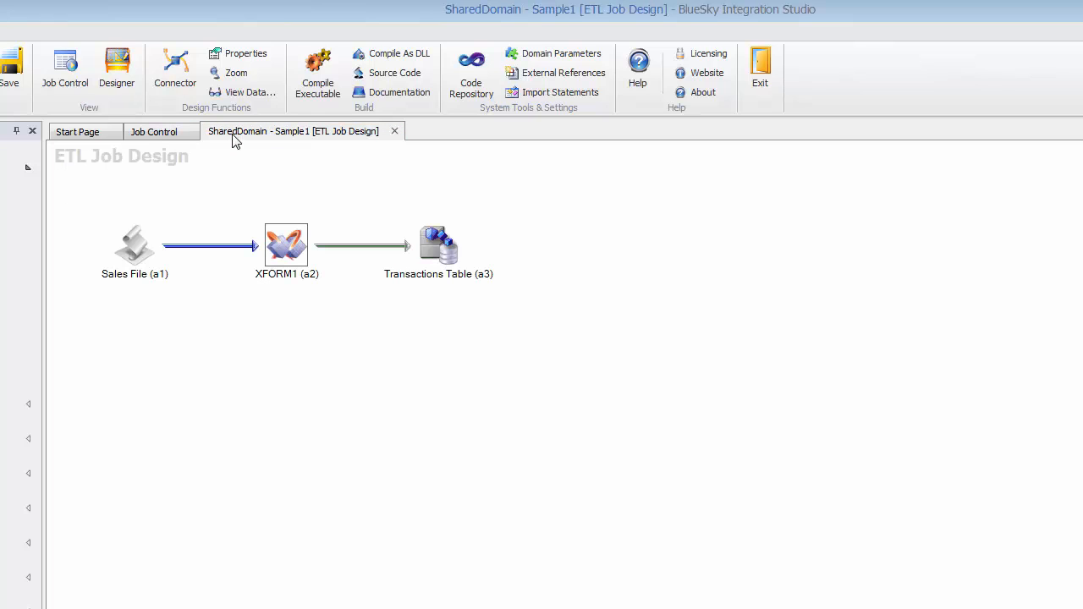
{"action": "left_click", "coordinate": [319, 81]}
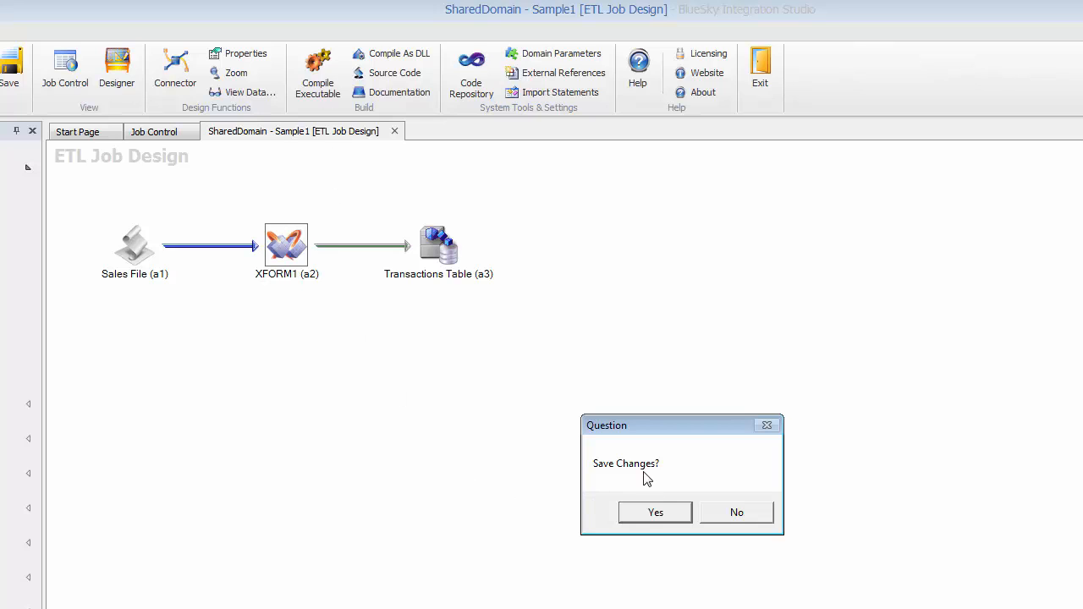
{"action": "left_click", "coordinate": [653, 512]}
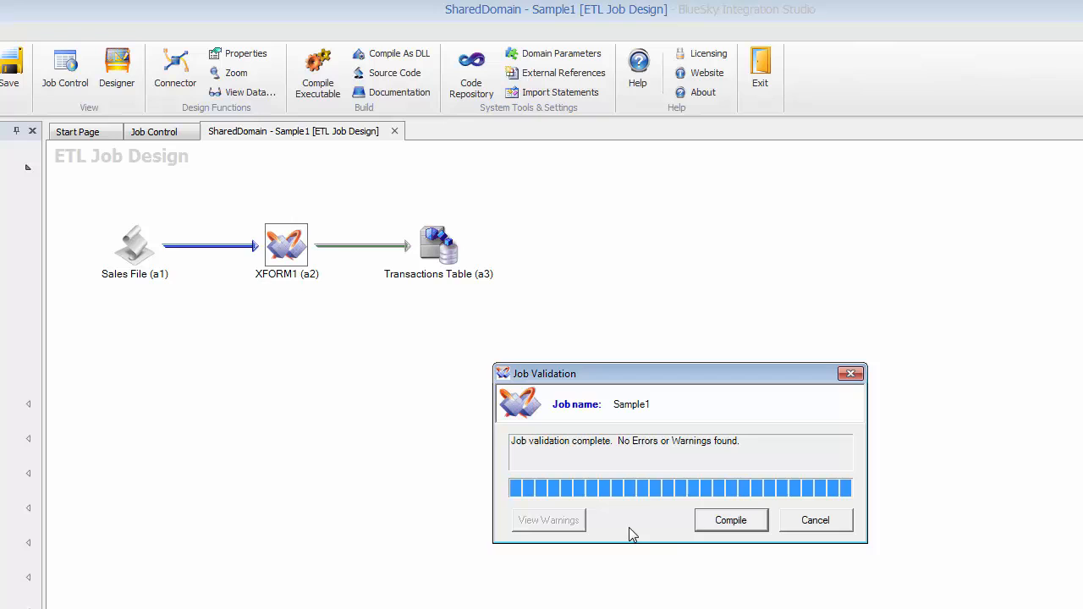
{"action": "left_click", "coordinate": [725, 519]}
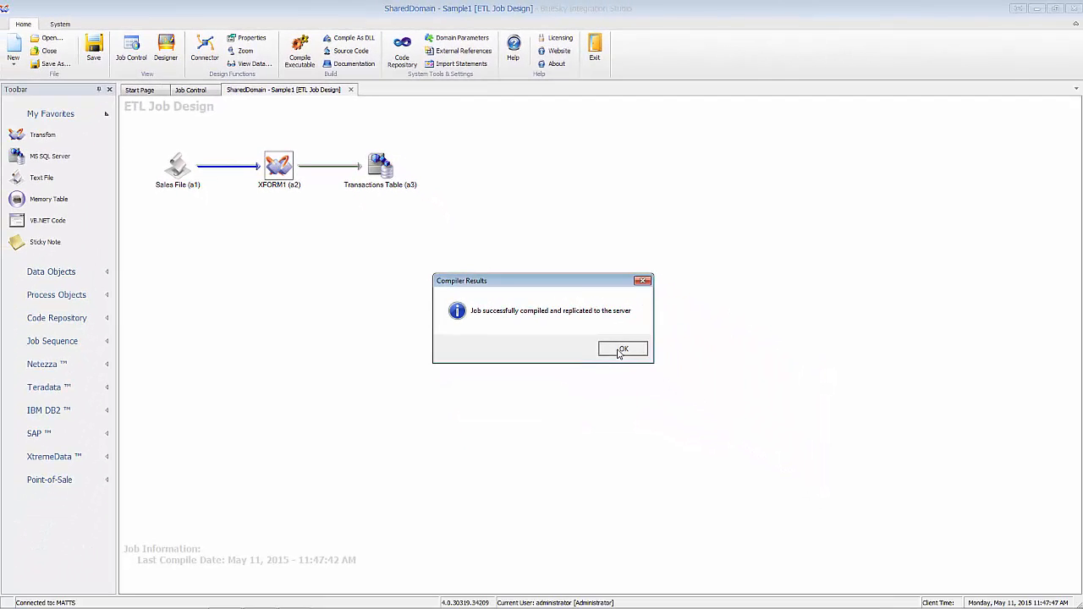
{"action": "left_click", "coordinate": [622, 349]}
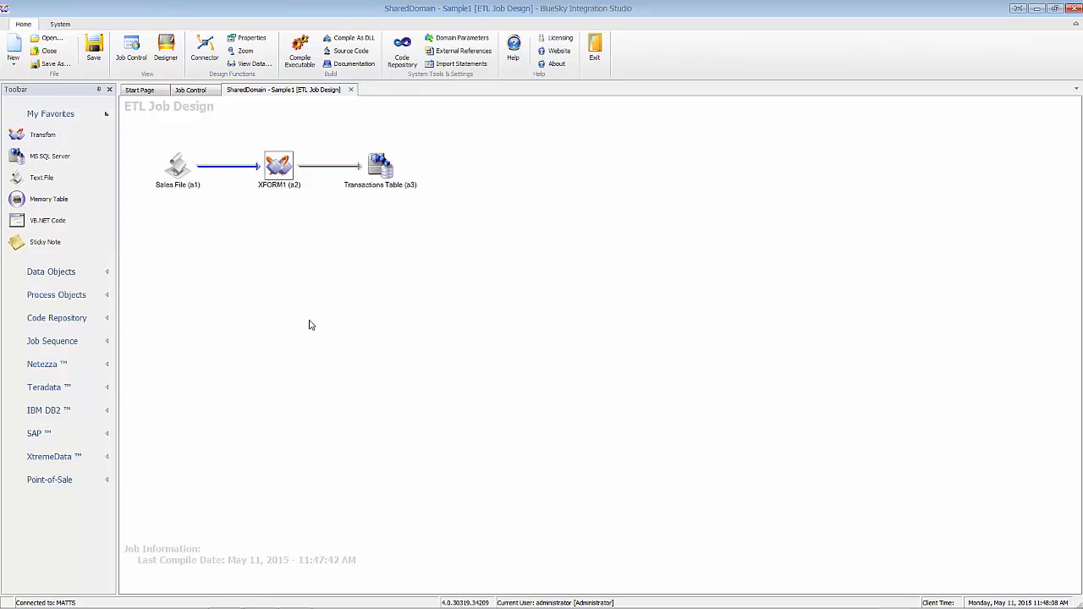
Run the compiled Sample1 job from Job Control.
{"action": "left_click", "coordinate": [186, 91]}
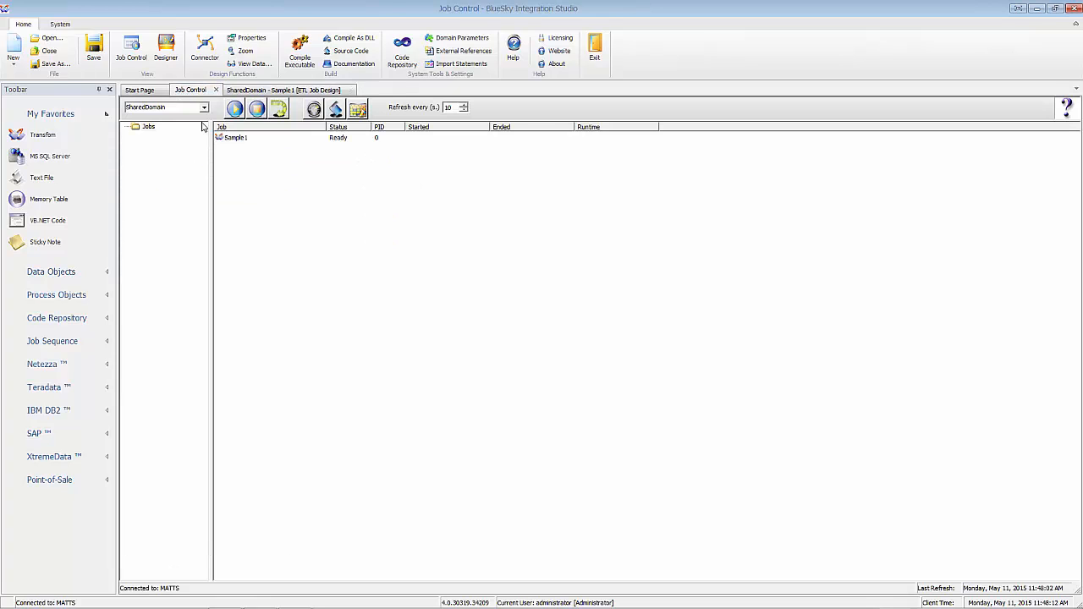
{"action": "right_click", "coordinate": [232, 139]}
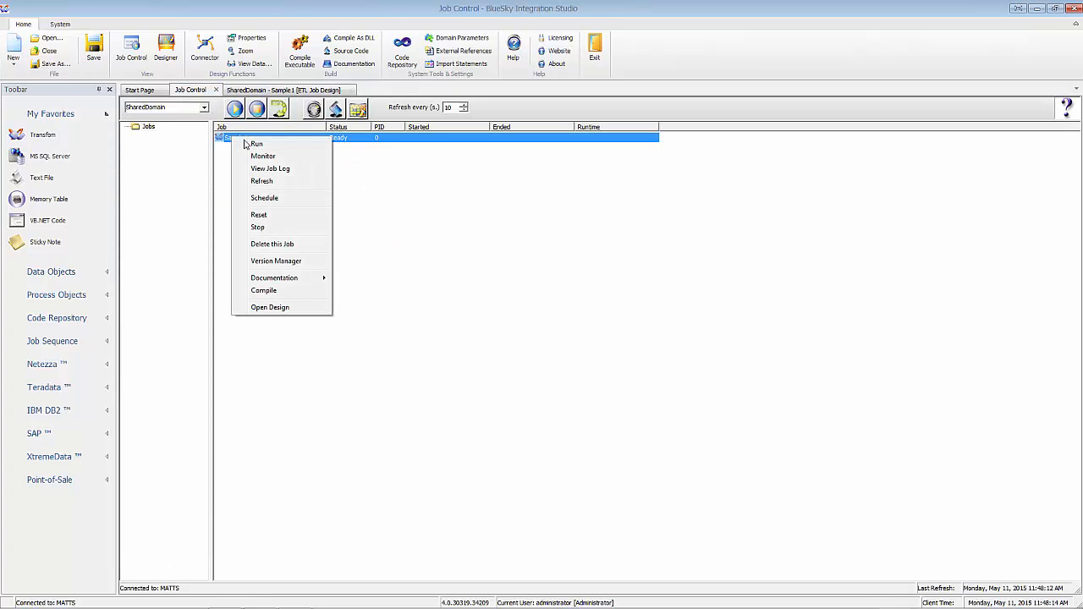
{"action": "left_click", "coordinate": [271, 146]}
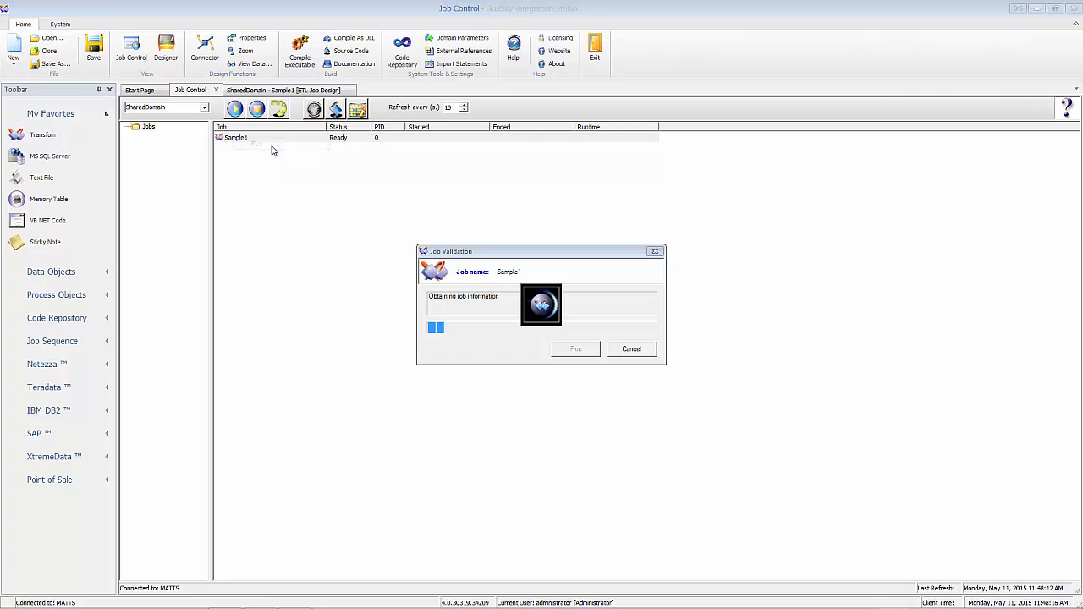
{"action": "left_click", "coordinate": [573, 349]}
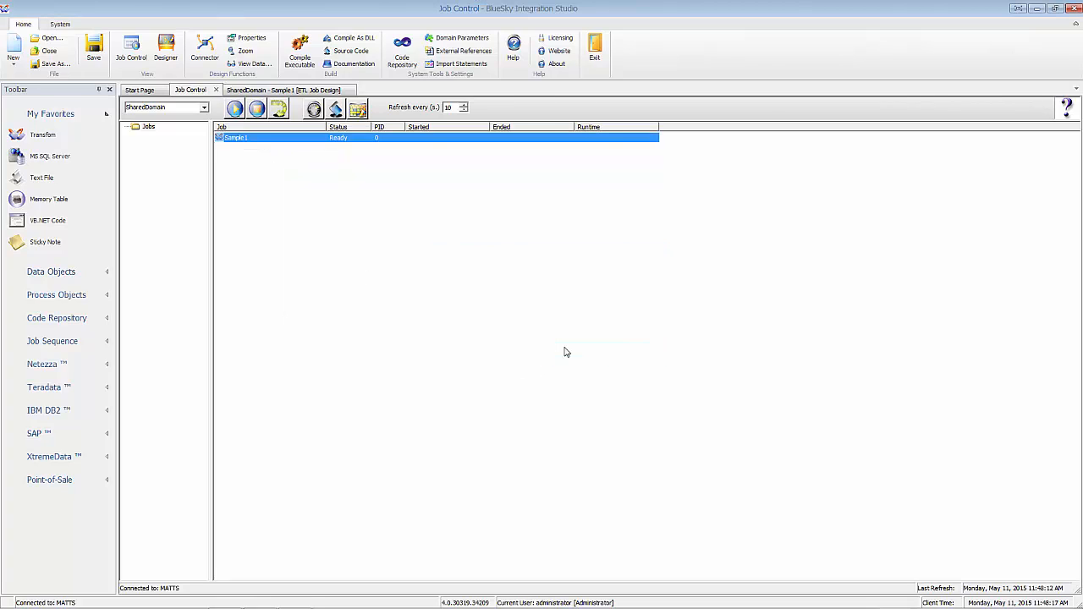
Open the Job Monitor for Sample1 and set it to refresh every 5 seconds.
{"action": "right_click", "coordinate": [330, 137]}
{"action": "left_click", "coordinate": [338, 156]}
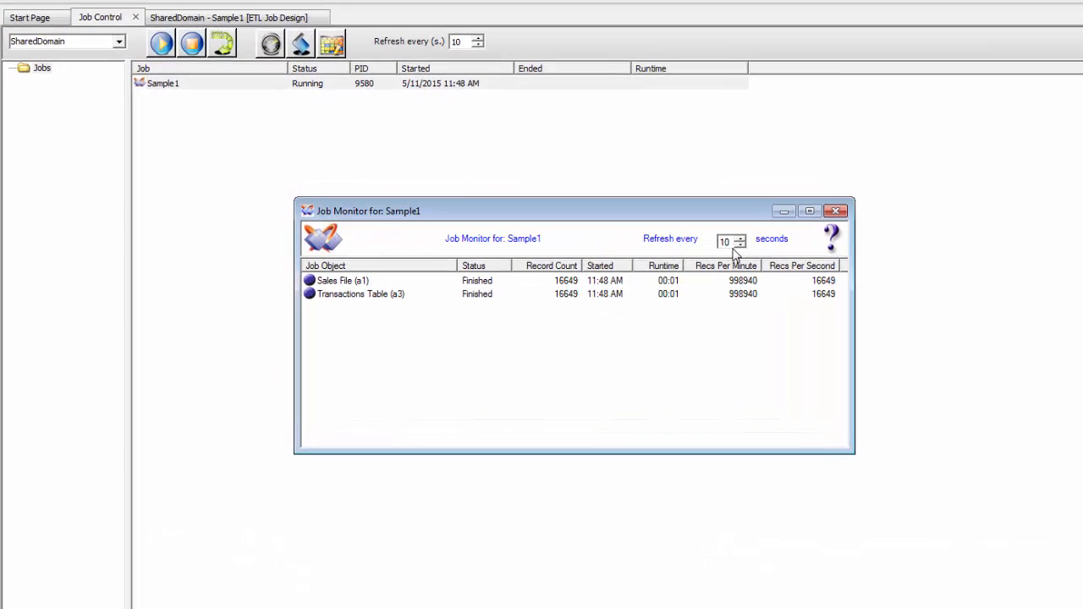
{"action": "left_click", "coordinate": [739, 245]}
{"action": "left_click_drag", "start_coordinate": [703, 208], "coordinate": [660, 181]}
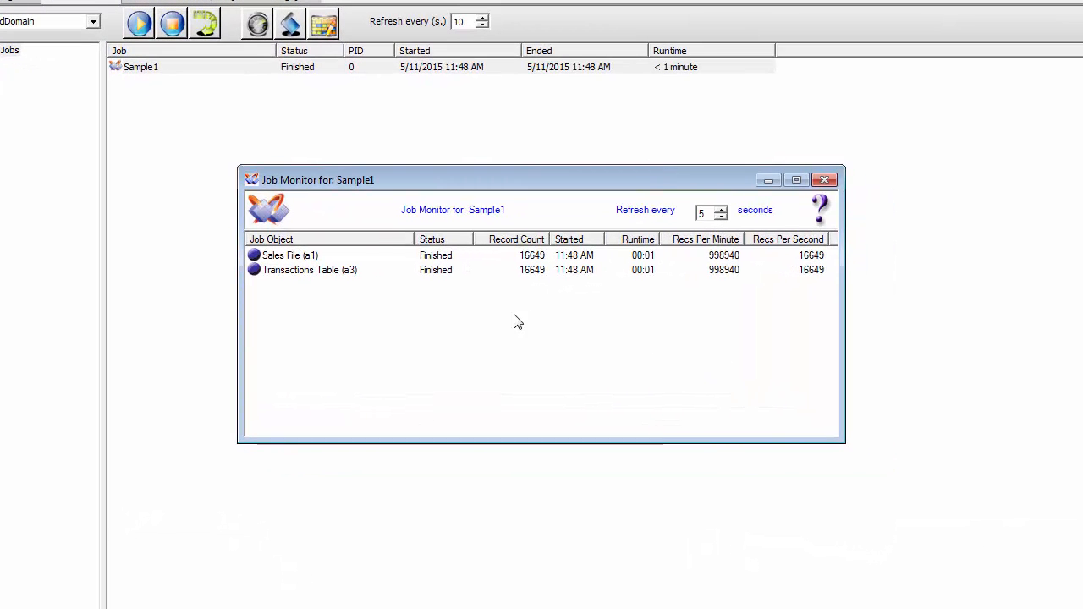
Compare the record counts and records-per-second rates of Sales File and Transactions Table in the Job Monitor.
{"action": "left_click", "coordinate": [521, 258]}
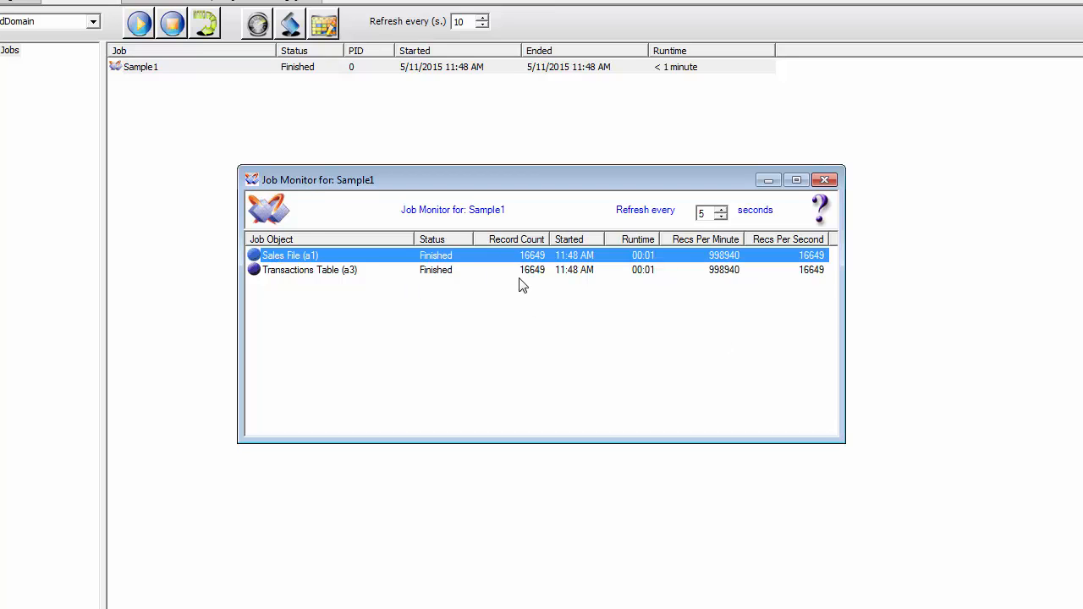
{"action": "left_click", "coordinate": [521, 276]}
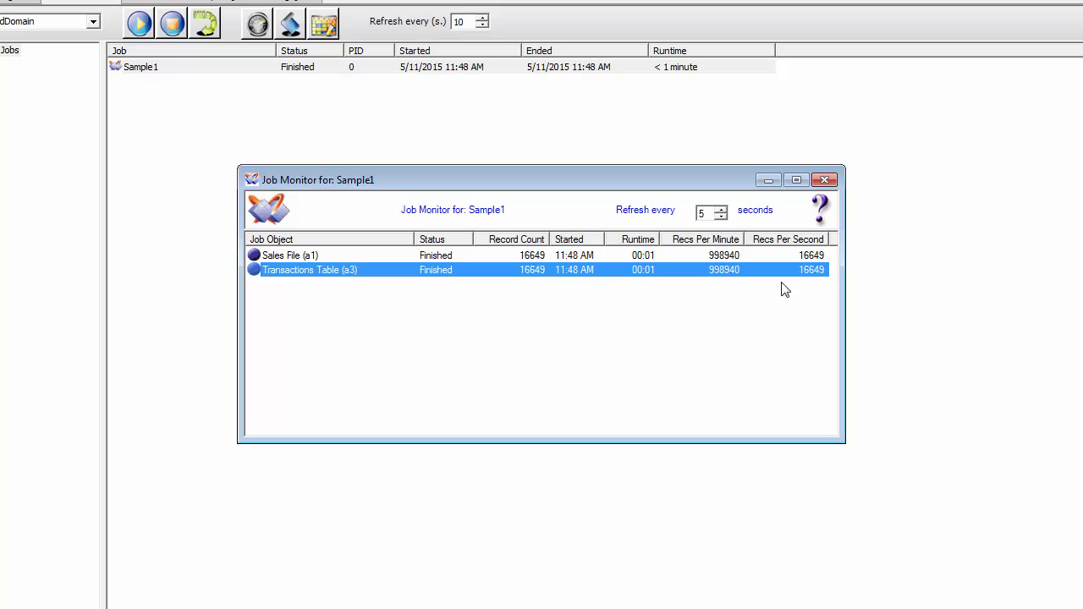
{"action": "left_click", "coordinate": [800, 256]}
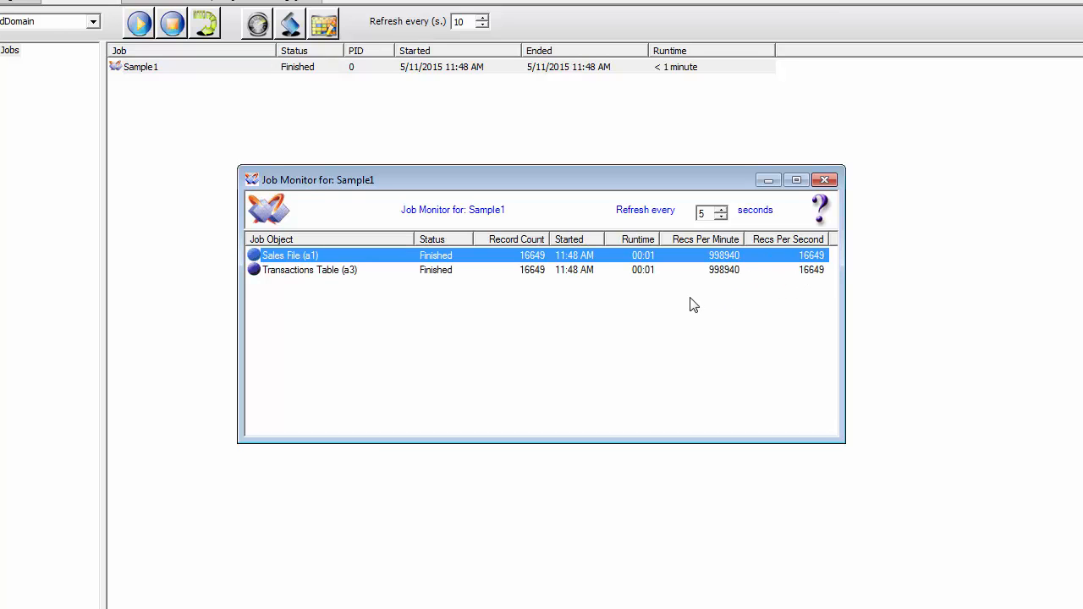
Close the Job Monitor after checking Transactions Table, and open the Job Log for Sample1.
{"action": "left_click", "coordinate": [505, 270]}
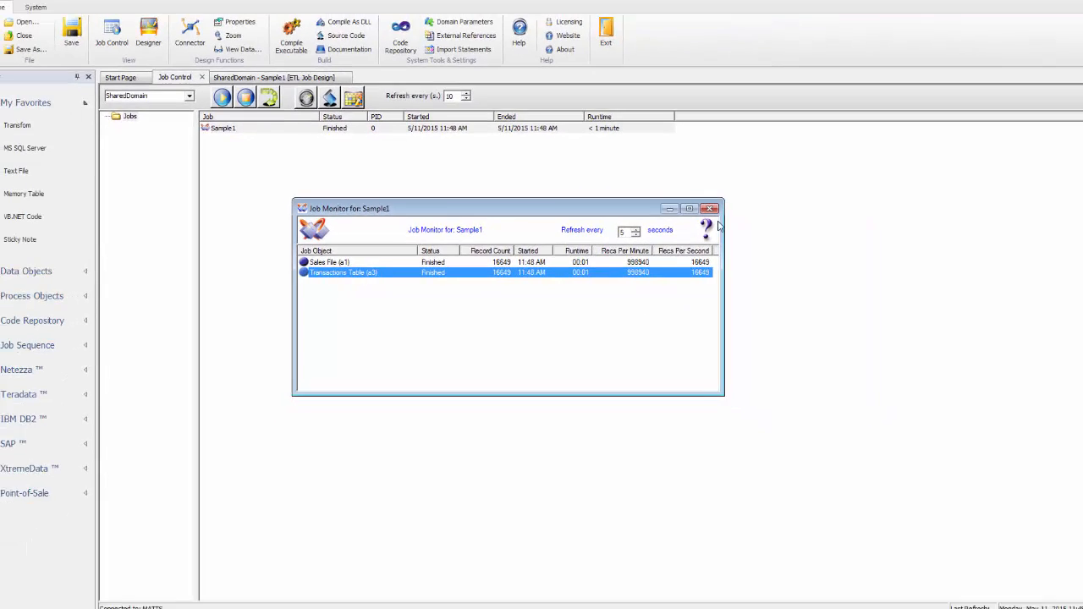
{"action": "left_click", "coordinate": [692, 214]}
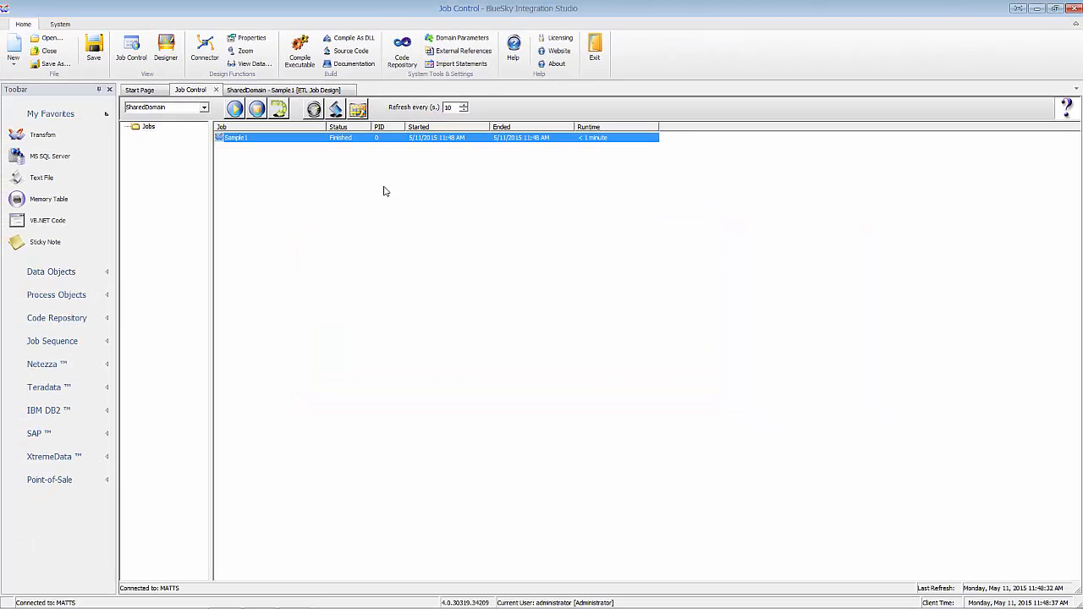
{"action": "right_click", "coordinate": [315, 146]}
{"action": "left_click", "coordinate": [343, 174]}
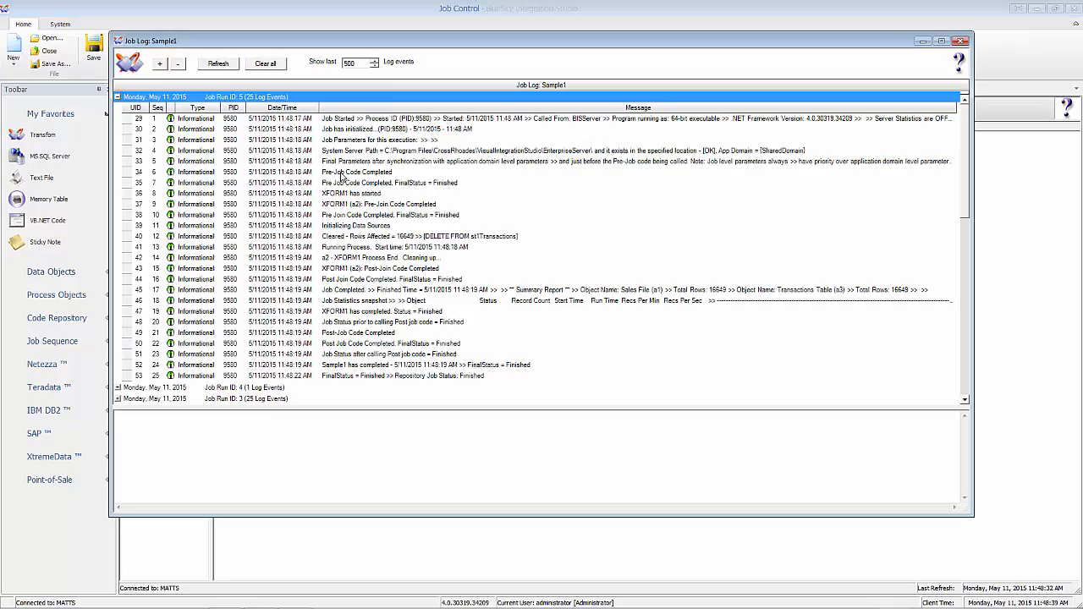
{"action": "left_click_drag", "start_coordinate": [407, 43], "coordinate": [476, 167]}
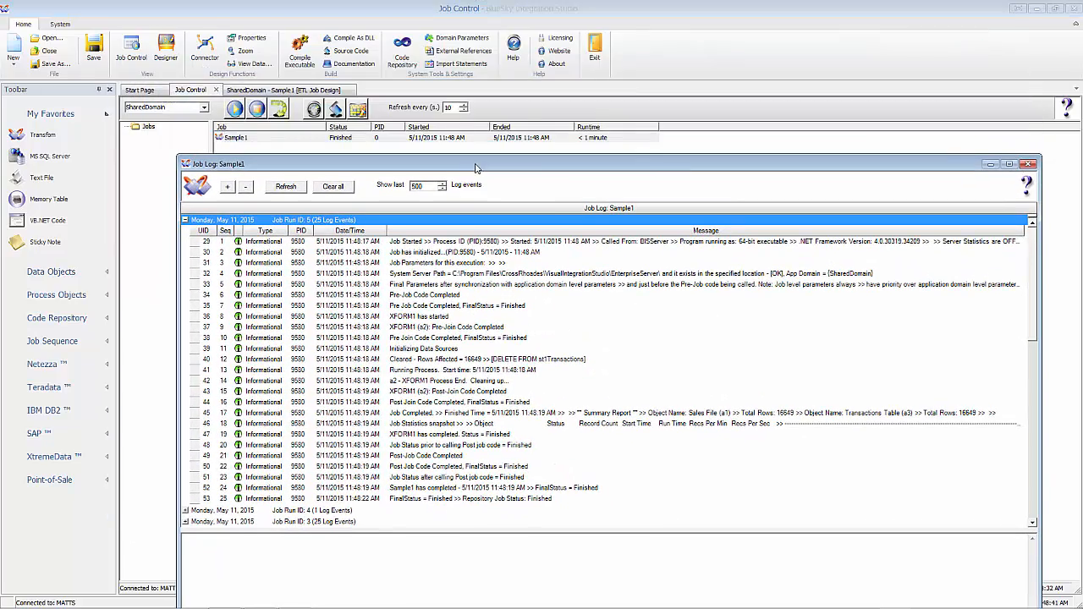
Read the latest run's log entries from the job start and parameters through pre-job code to the clearing of st1Transactions.
{"action": "left_click", "coordinate": [415, 245]}
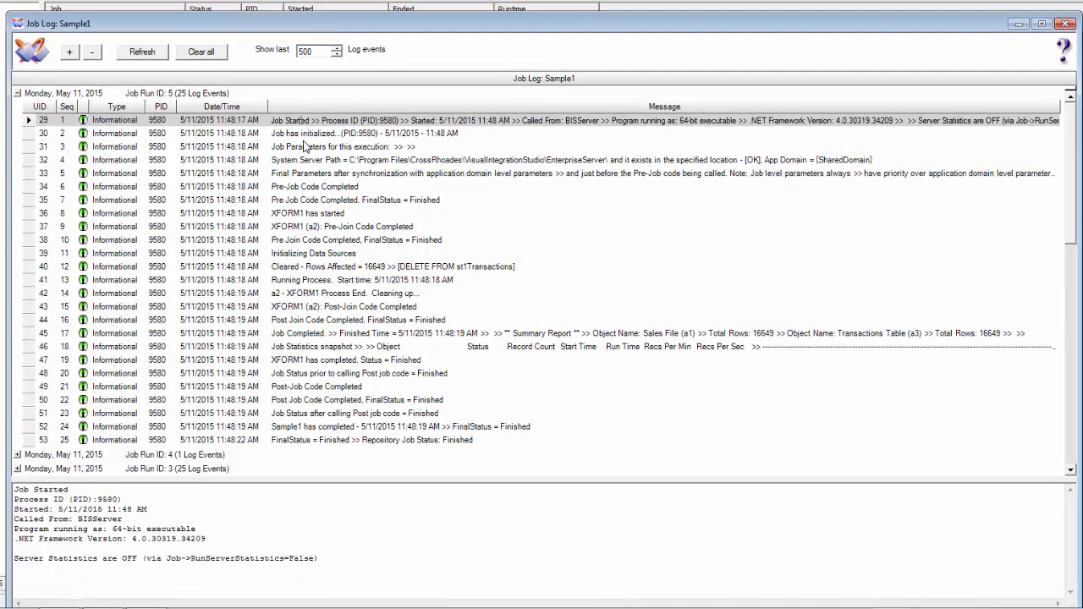
{"action": "left_click", "coordinate": [319, 190]}
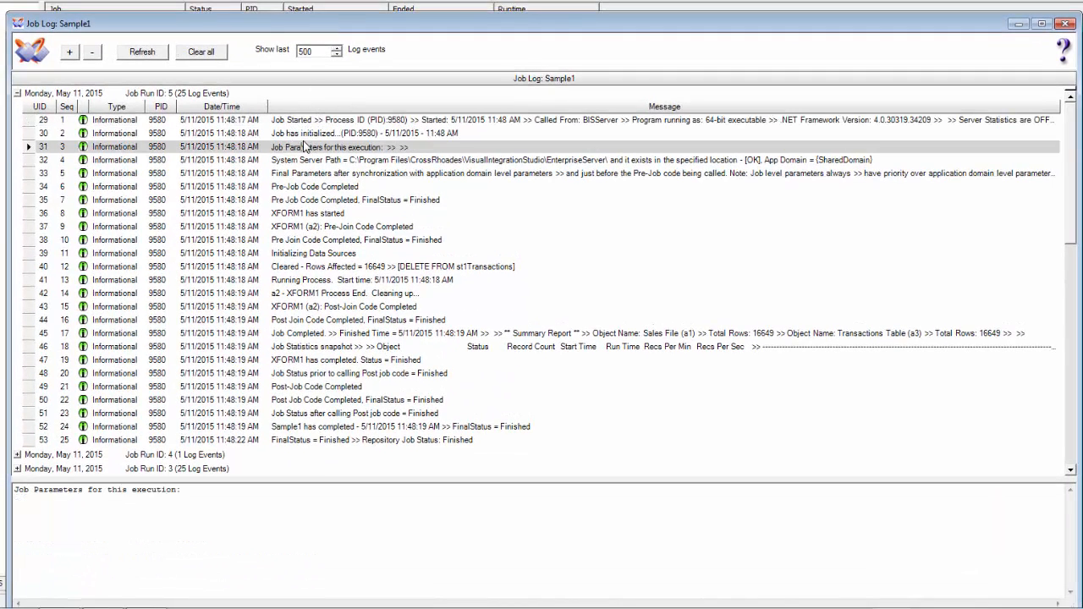
{"action": "left_click", "coordinate": [306, 161]}
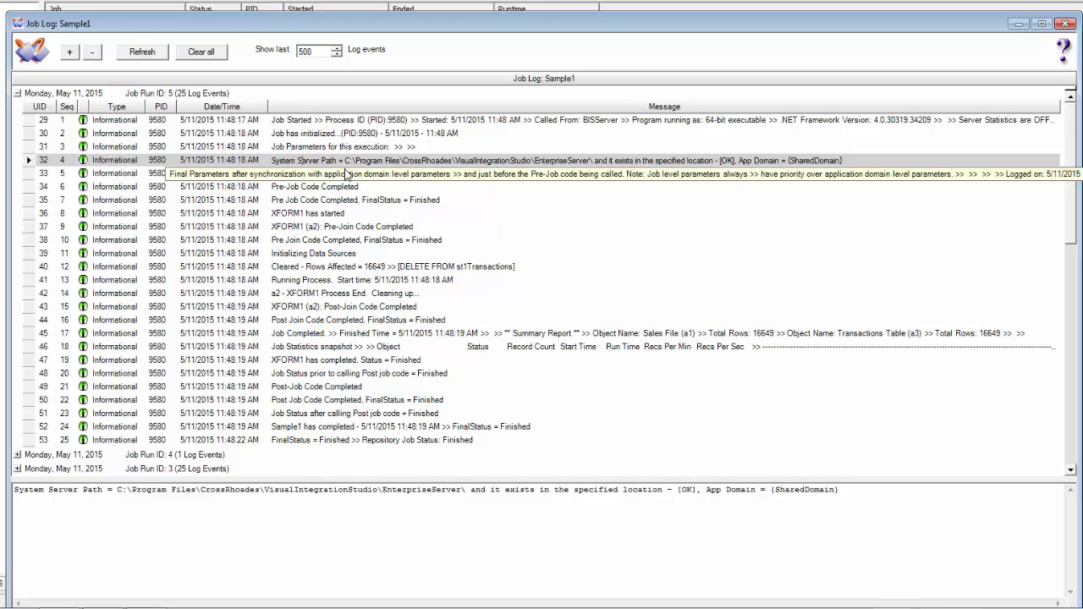
{"action": "left_click", "coordinate": [330, 174]}
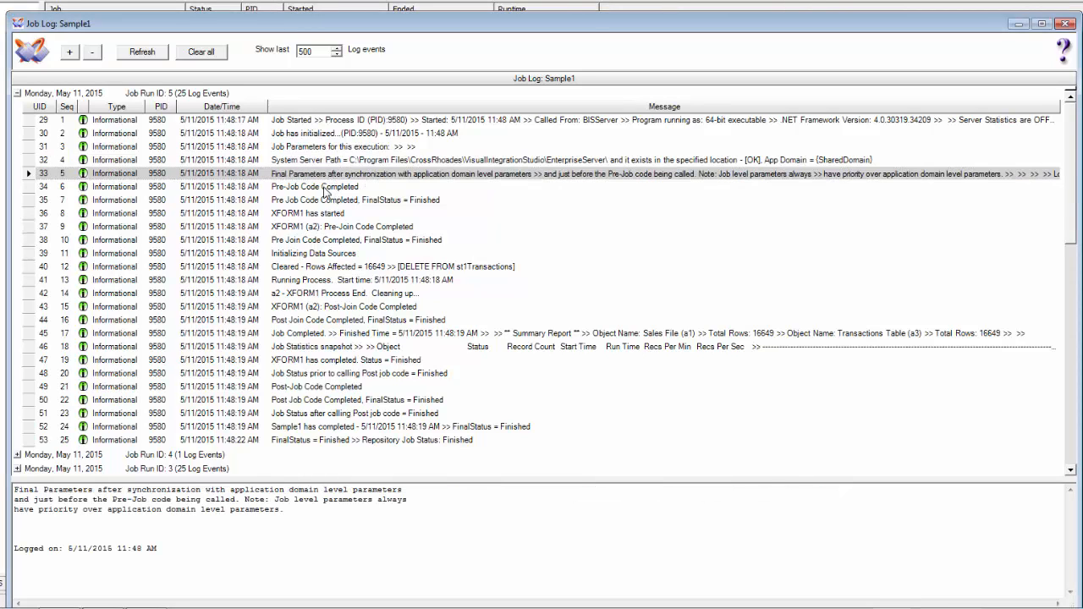
{"action": "left_click", "coordinate": [325, 189]}
{"action": "left_click", "coordinate": [320, 201]}
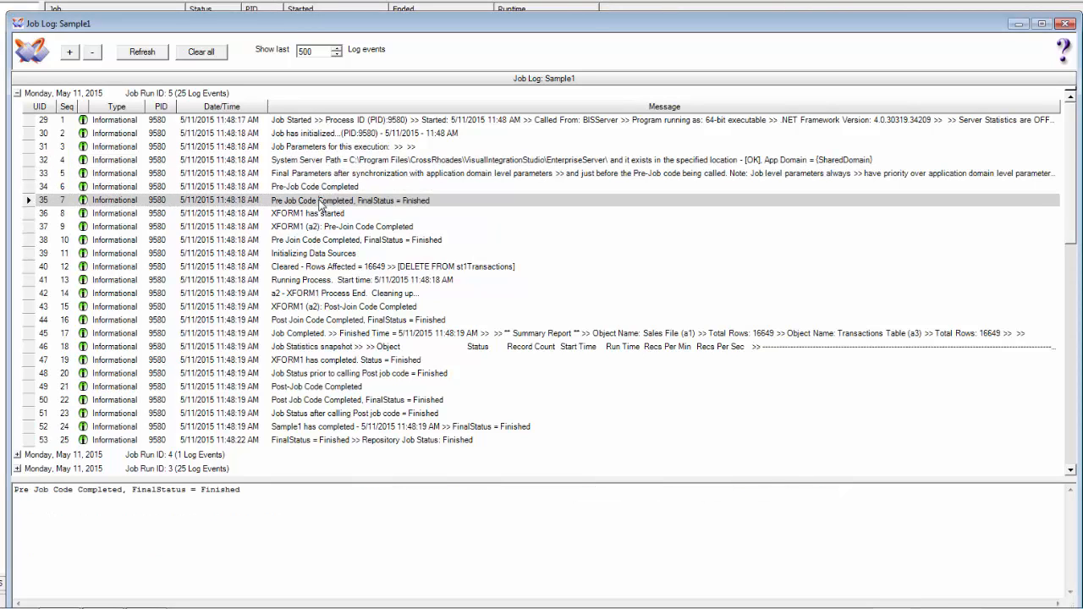
{"action": "left_click", "coordinate": [315, 253]}
{"action": "left_click", "coordinate": [312, 269]}
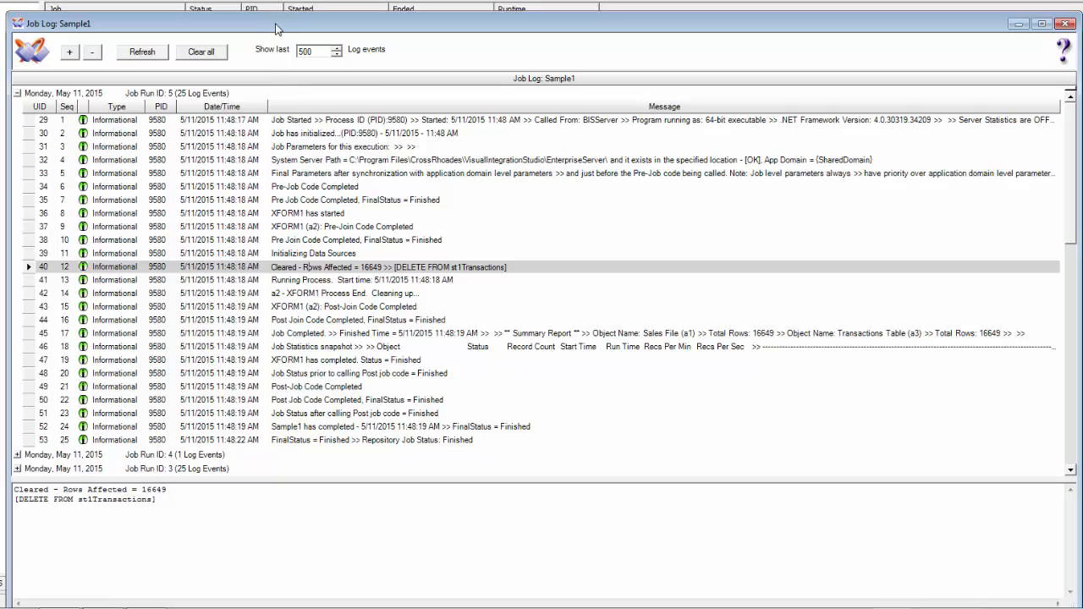
{"action": "left_click_drag", "start_coordinate": [279, 29], "coordinate": [273, 41]}
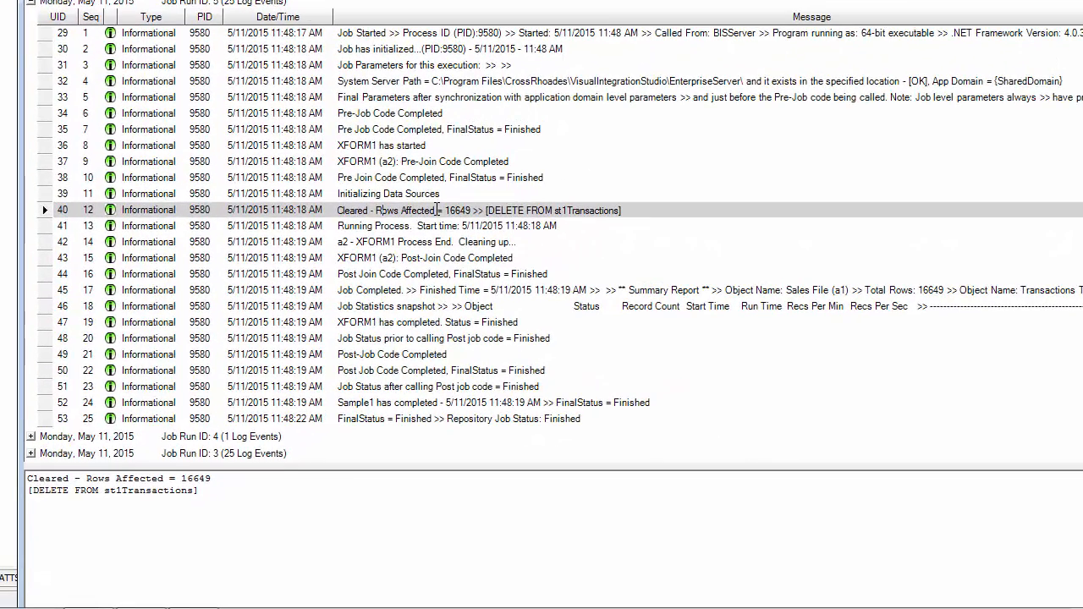
Examine the log's process end, summary report and statistics snapshot entries, including the Sales File record count, and close the Job Log.
{"action": "left_click", "coordinate": [391, 227]}
{"action": "left_click", "coordinate": [377, 243]}
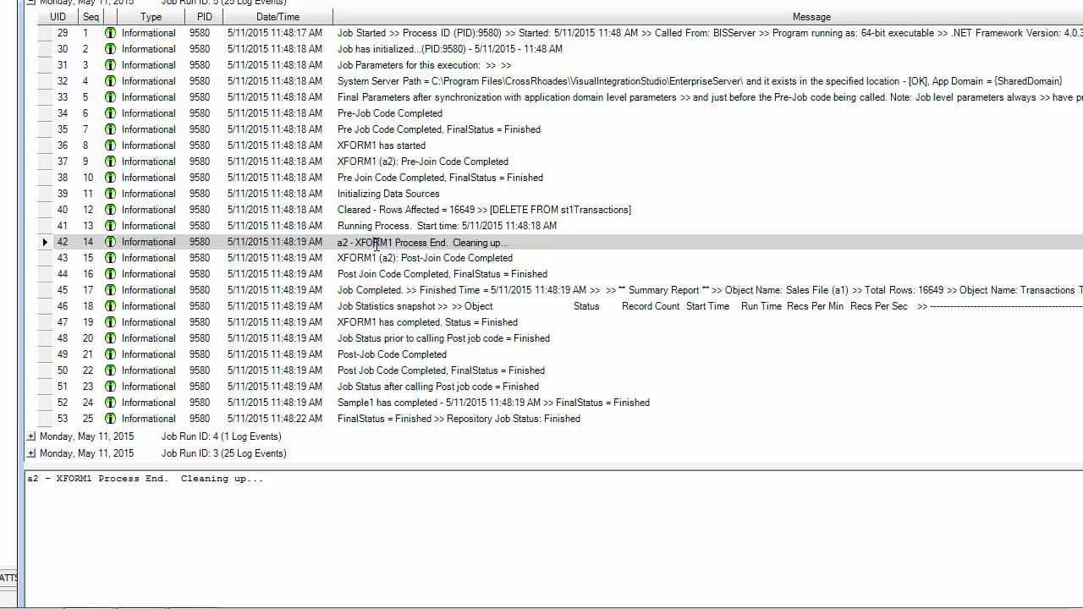
{"action": "left_click", "coordinate": [395, 291]}
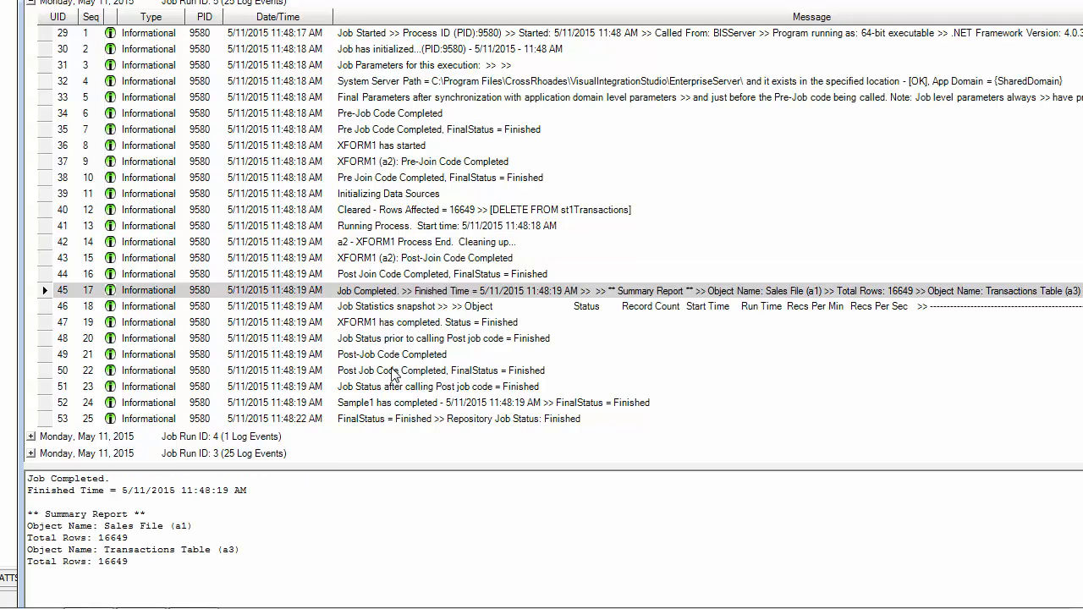
{"action": "left_click", "coordinate": [444, 307]}
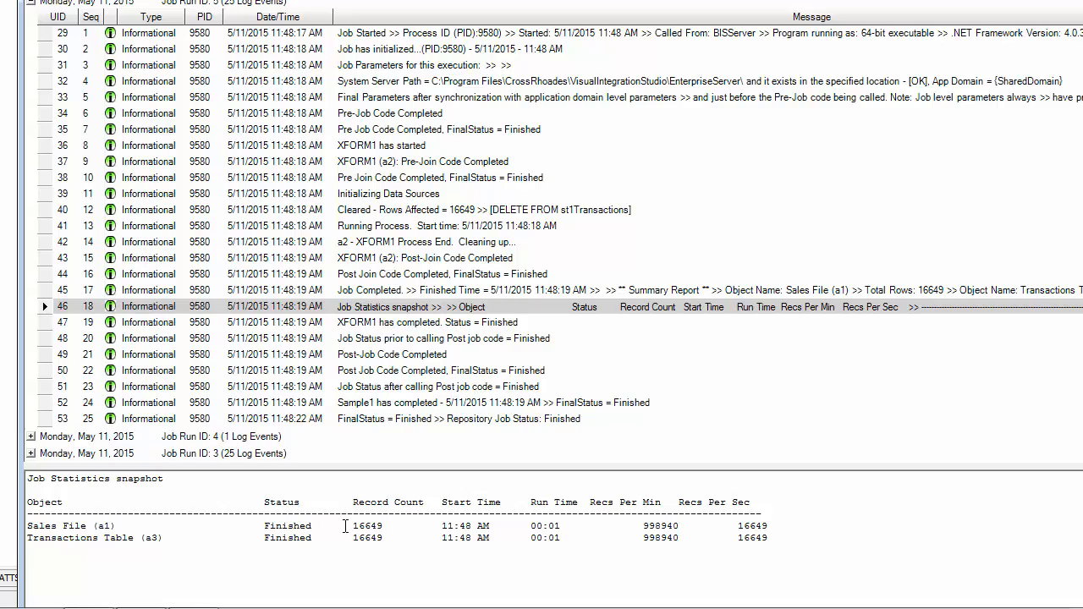
{"action": "left_click_drag", "start_coordinate": [345, 527], "coordinate": [386, 526]}
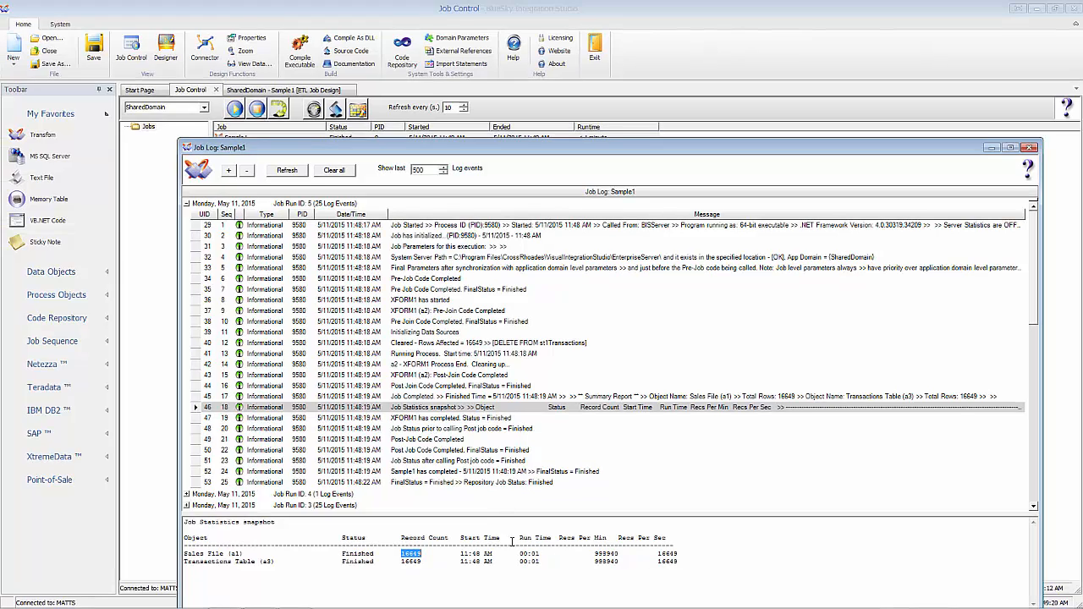
{"action": "left_click", "coordinate": [421, 420]}
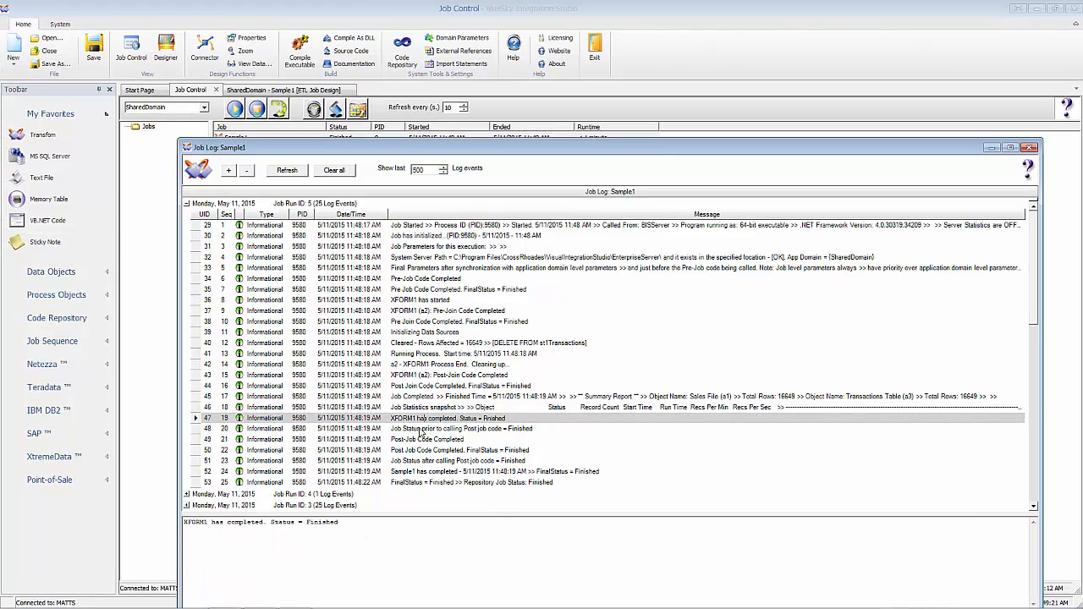
{"action": "left_click", "coordinate": [1030, 148]}
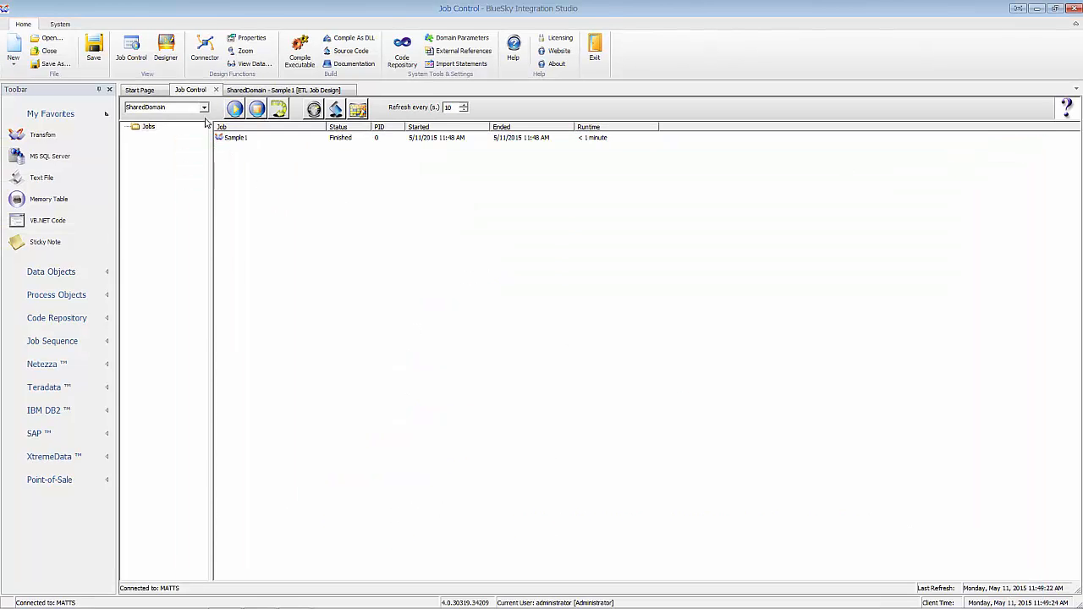
Review the saved versions of Sample1 in the Version Manager and close it without rolling back.
{"action": "left_click", "coordinate": [223, 137]}
{"action": "right_click", "coordinate": [224, 136]}
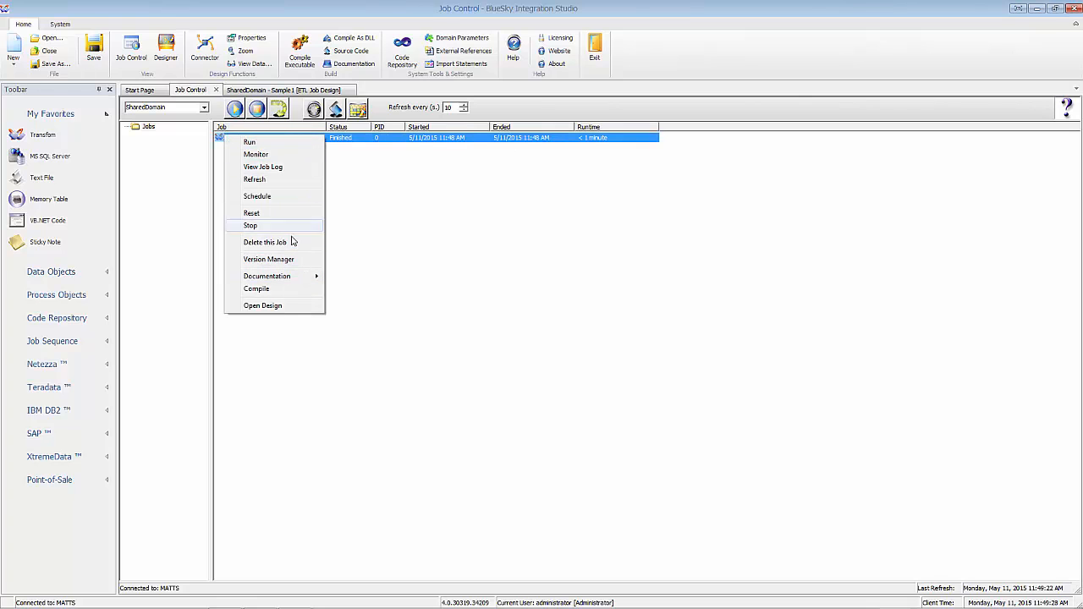
{"action": "left_click", "coordinate": [289, 265]}
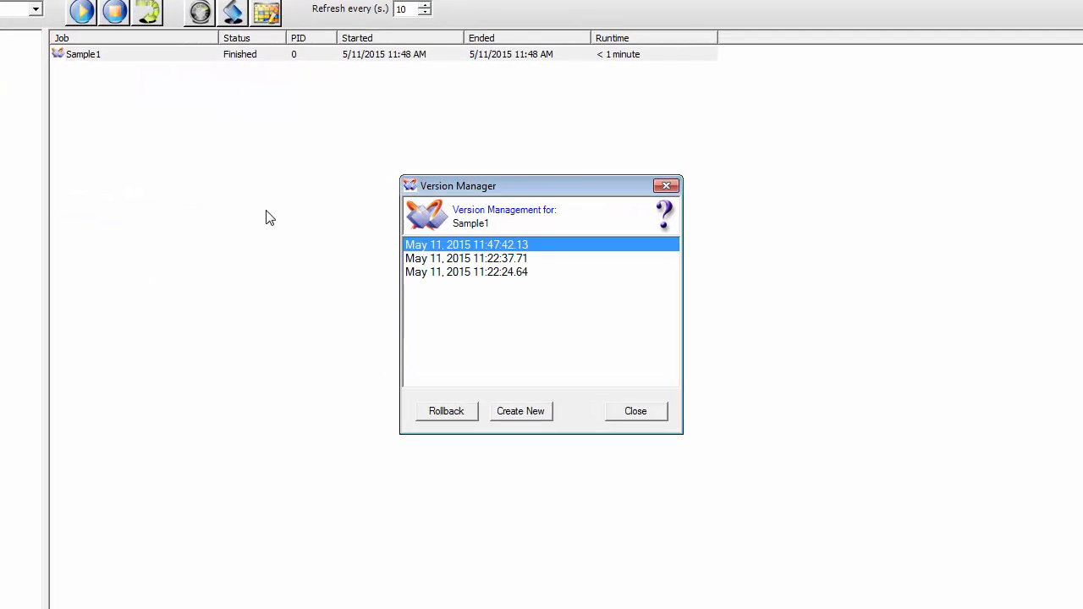
{"action": "left_click", "coordinate": [478, 271]}
{"action": "left_click", "coordinate": [477, 263]}
{"action": "left_click", "coordinate": [487, 246]}
{"action": "left_click", "coordinate": [459, 276]}
{"action": "left_click", "coordinate": [465, 259]}
{"action": "left_click", "coordinate": [467, 246]}
{"action": "left_click", "coordinate": [500, 259]}
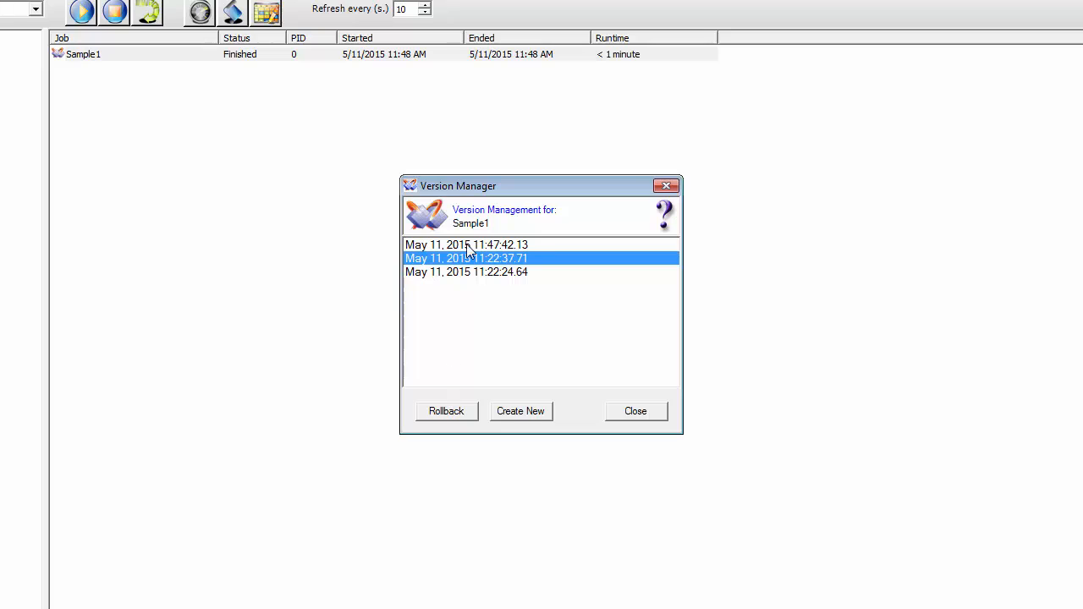
{"action": "left_click", "coordinate": [431, 457]}
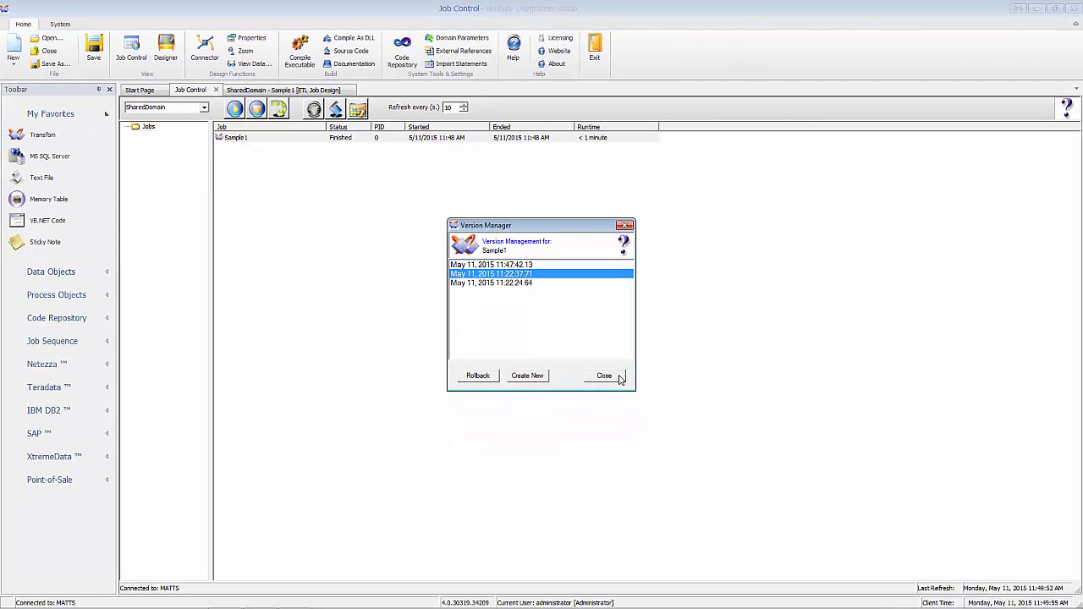
{"action": "left_click", "coordinate": [620, 378]}
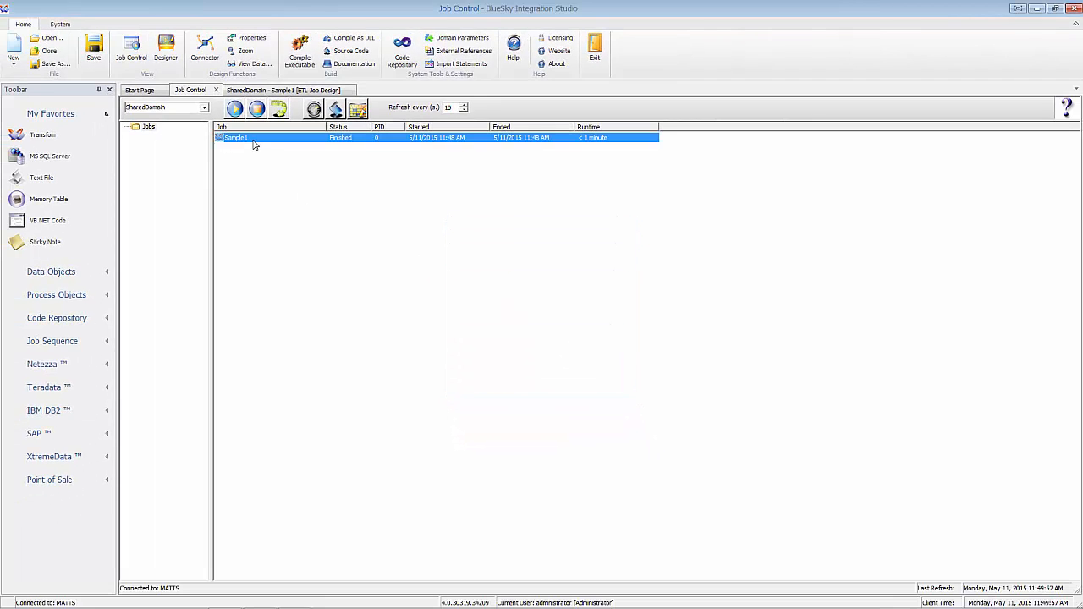
Generate Word documentation from the Sample1 design as c:\aaa\test.docx, replacing the existing file, and open the document.
{"action": "right_click", "coordinate": [254, 145]}
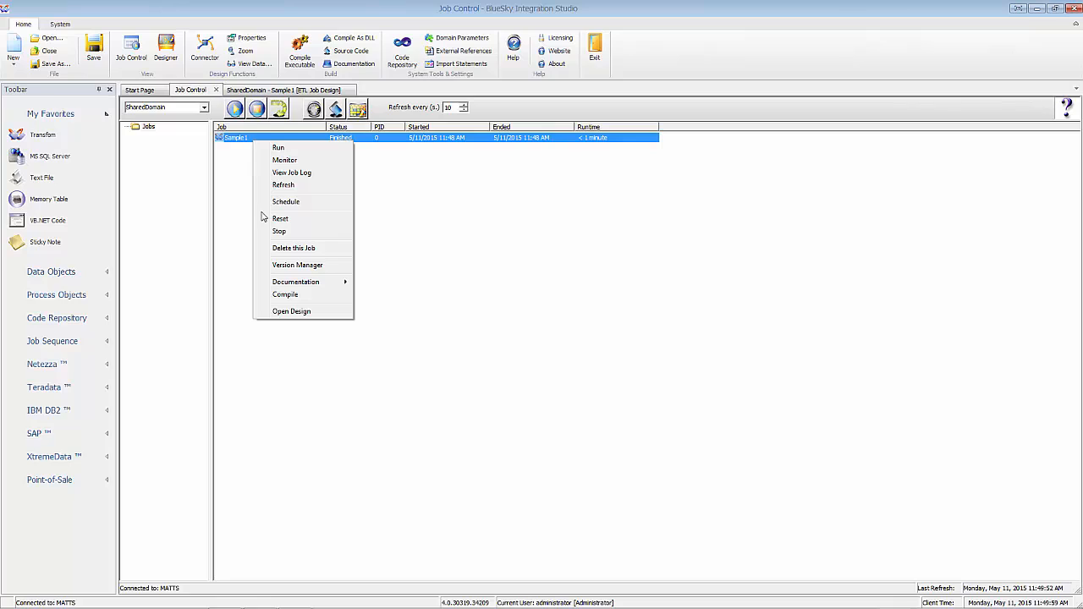
{"action": "left_click", "coordinate": [244, 90]}
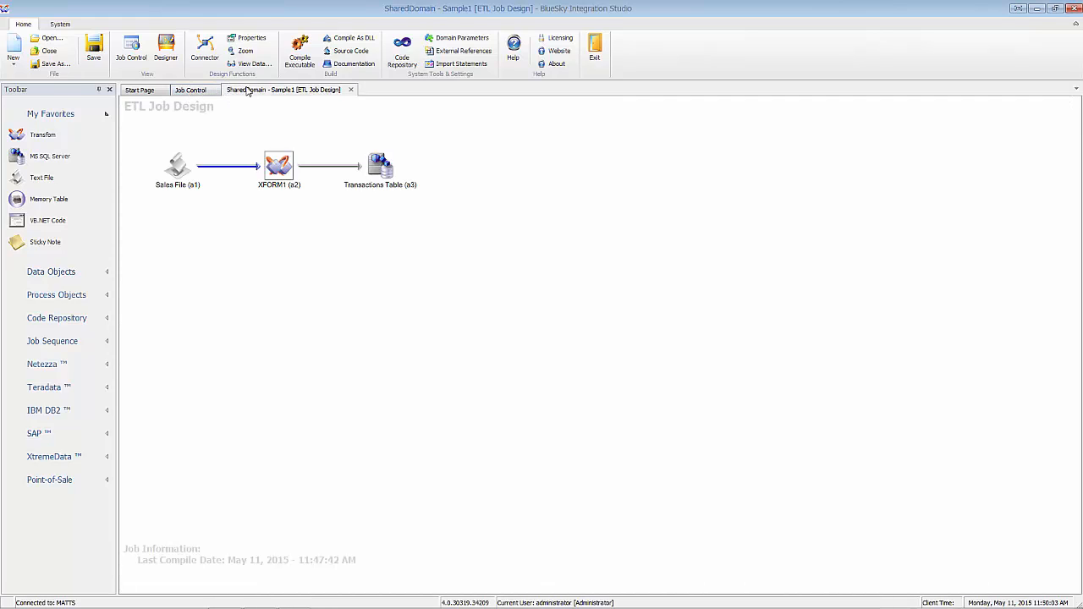
{"action": "left_click", "coordinate": [349, 66]}
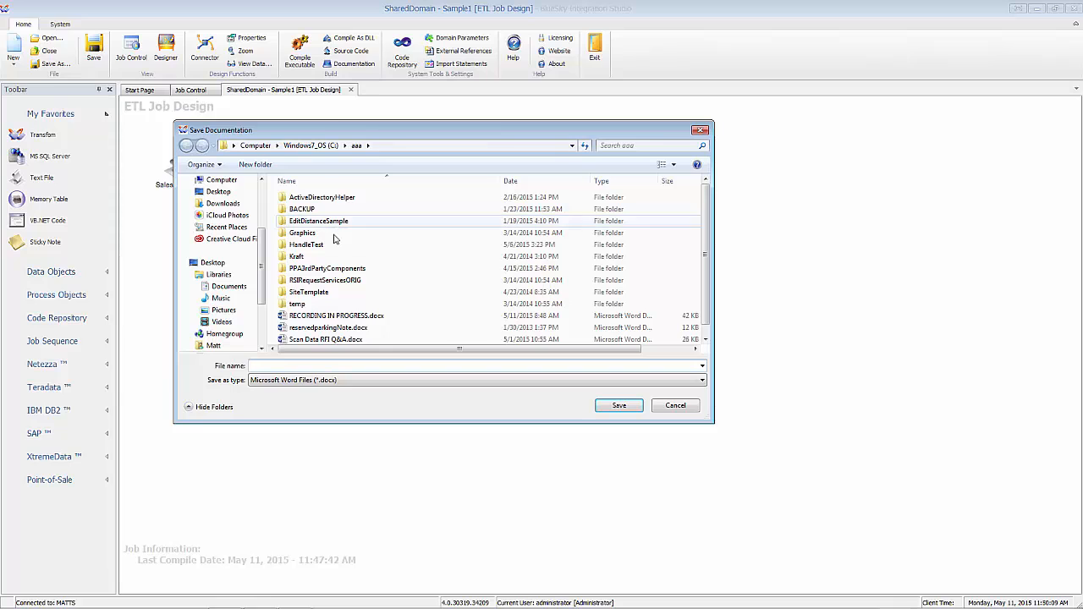
{"action": "type", "text": "c:\\aaa\\"}
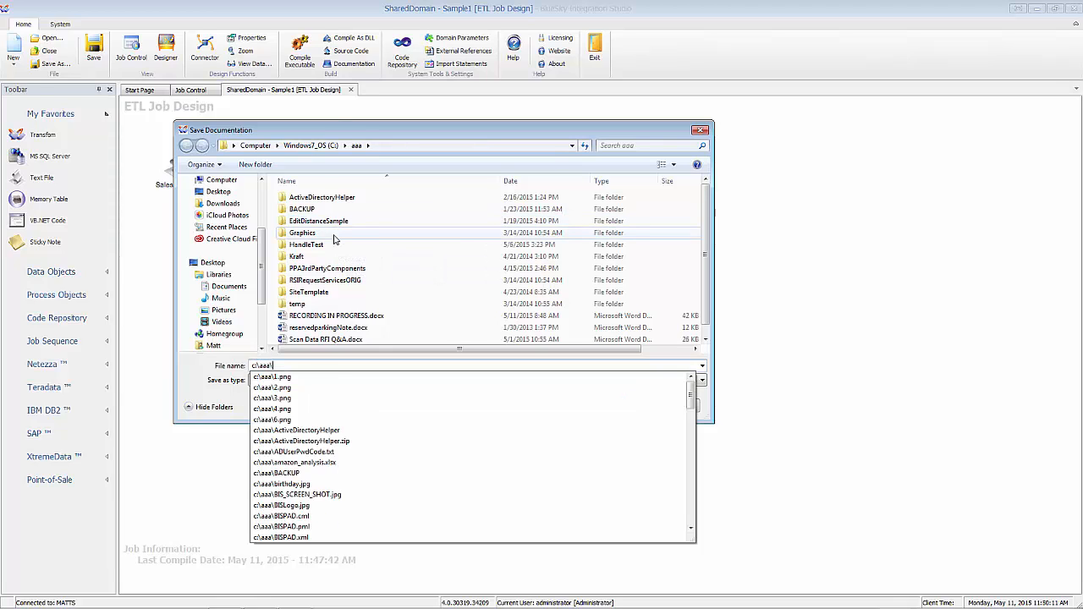
{"action": "type", "text": "test.docx"}
{"action": "key", "text": "Return"}
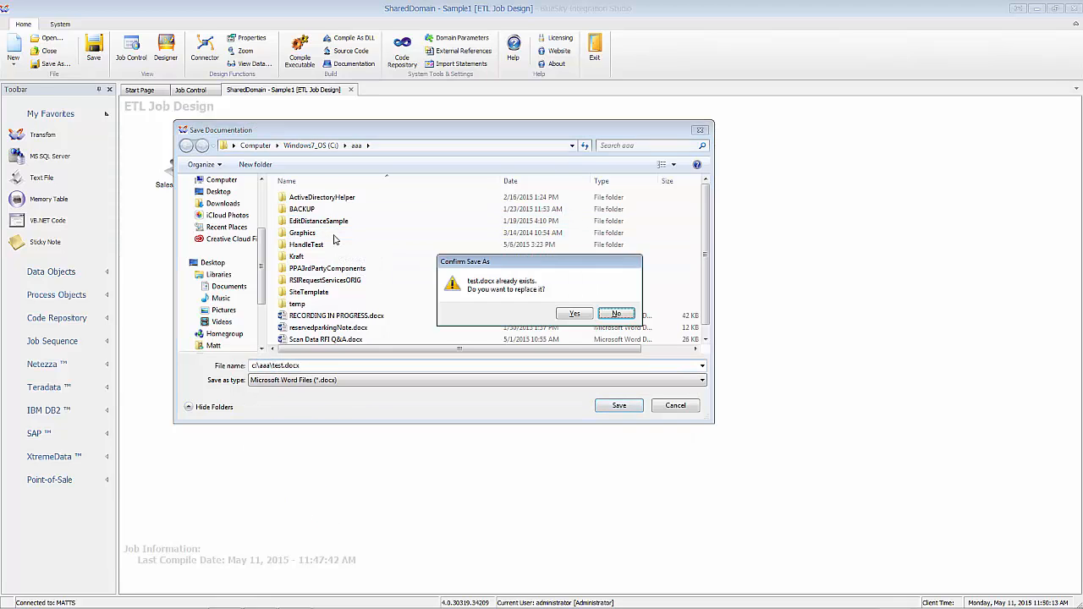
{"action": "key", "text": "y"}
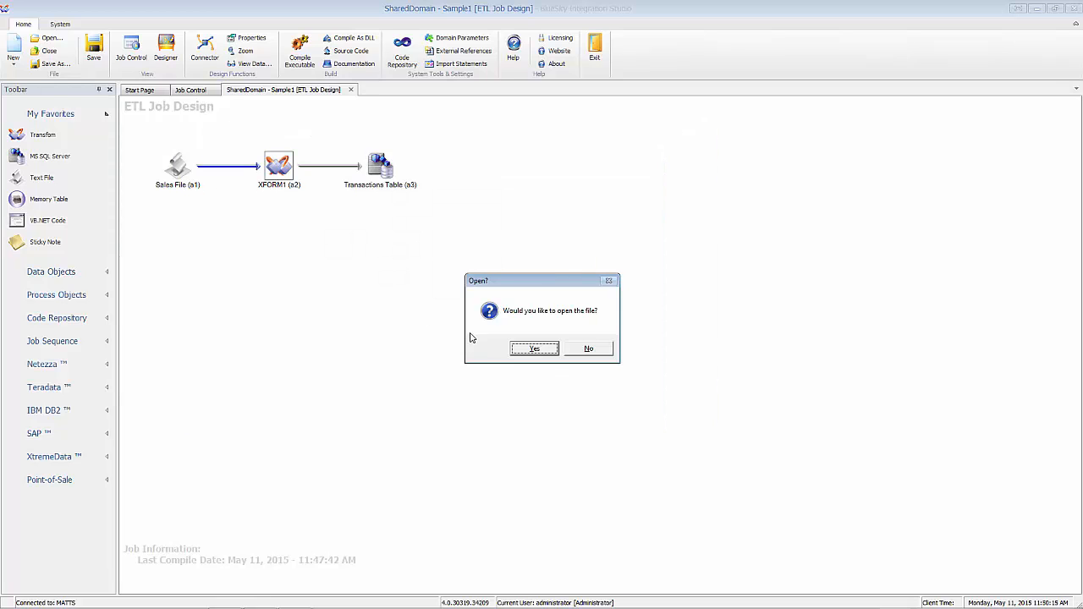
{"action": "left_click", "coordinate": [534, 350]}
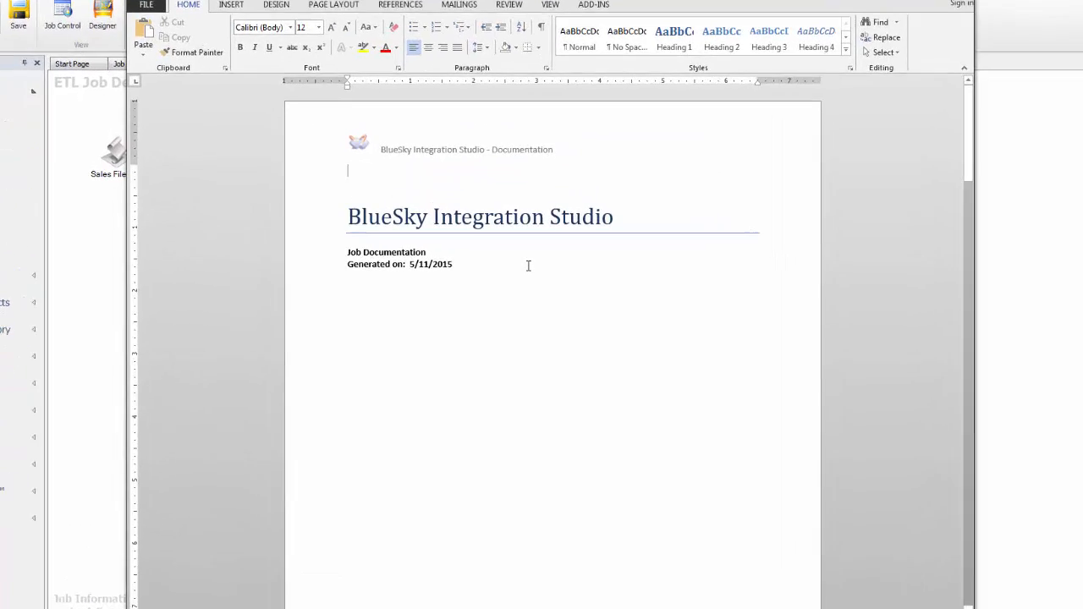
Look through the generated document's job diagram, XFORM1 mappings, Sales File properties and column layout, and Transactions Table connection details.
{"action": "scroll", "coordinate": [528, 266], "scroll_direction": "down", "scroll_amount": 10}
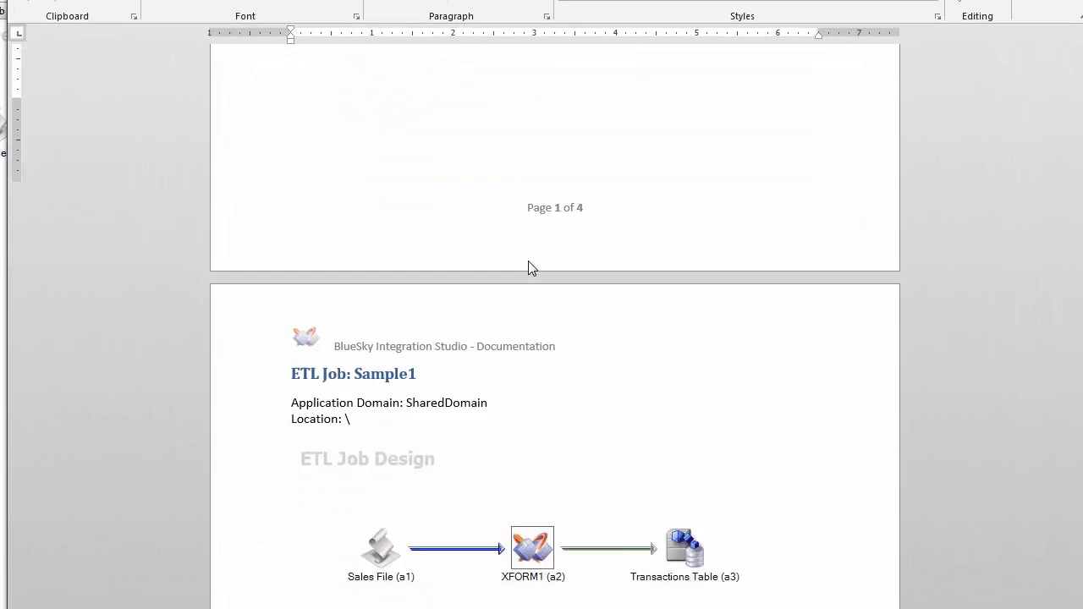
{"action": "scroll", "coordinate": [560, 345], "scroll_direction": "down", "scroll_amount": 4}
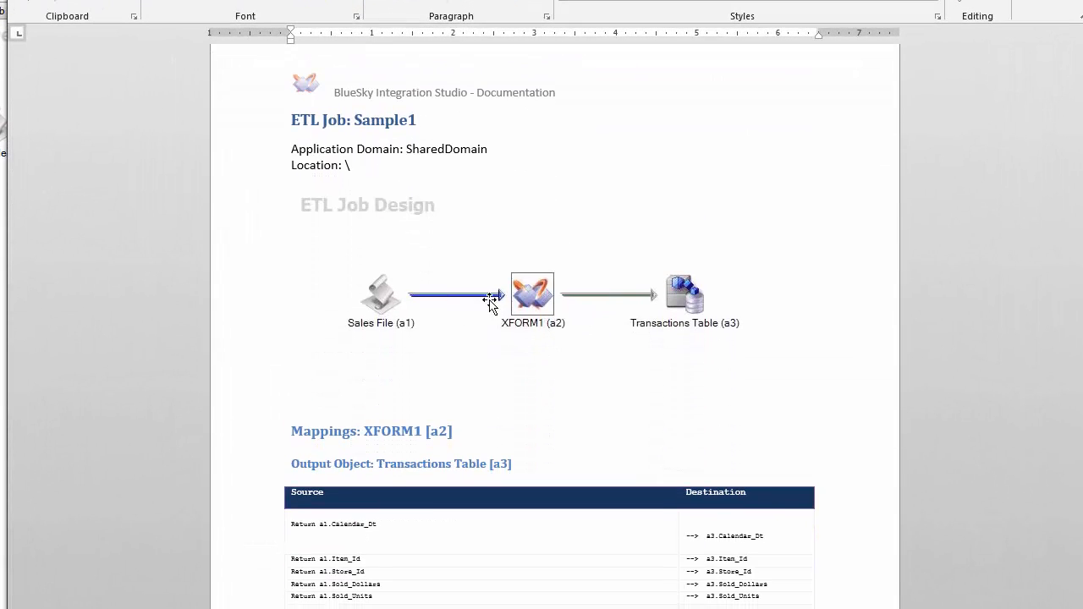
{"action": "scroll", "coordinate": [488, 304], "scroll_direction": "down", "scroll_amount": 8}
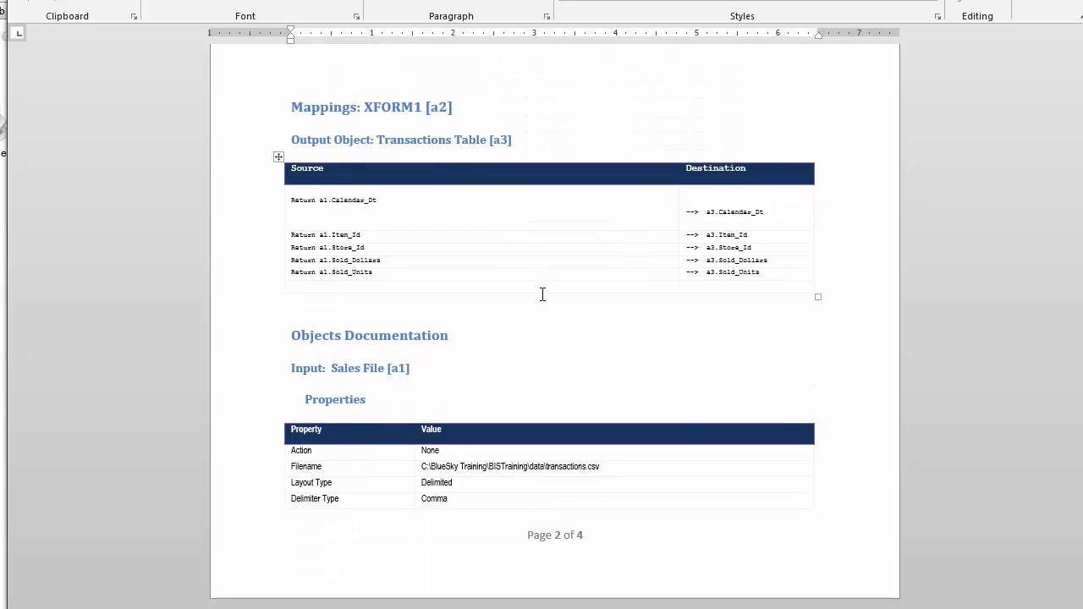
{"action": "scroll", "coordinate": [370, 155], "scroll_direction": "down", "scroll_amount": 1}
{"action": "scroll", "coordinate": [423, 208], "scroll_direction": "up", "scroll_amount": 1}
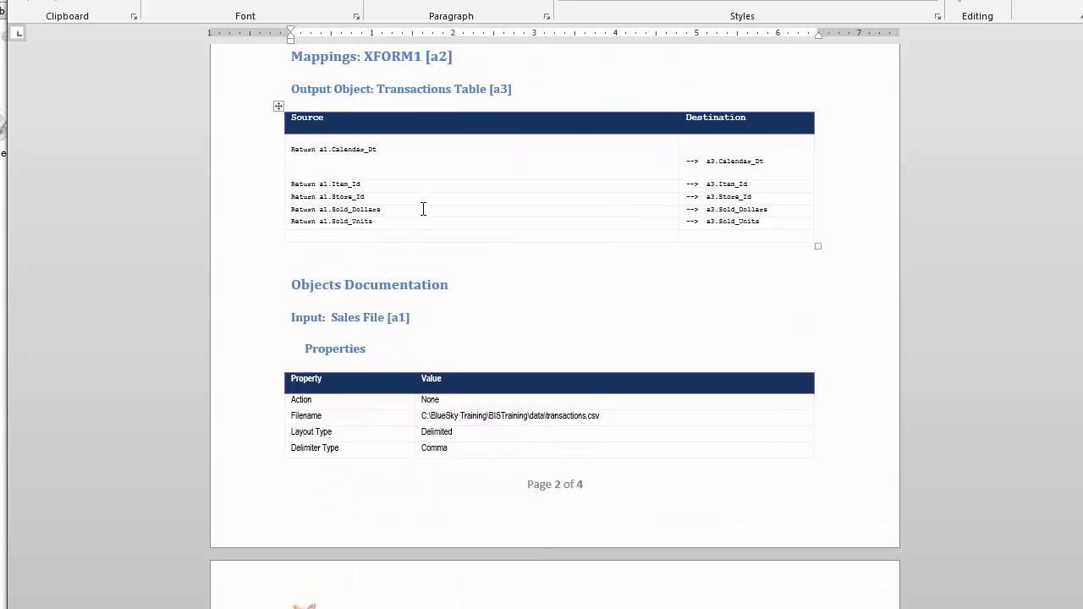
{"action": "scroll", "coordinate": [457, 284], "scroll_direction": "down", "scroll_amount": 4}
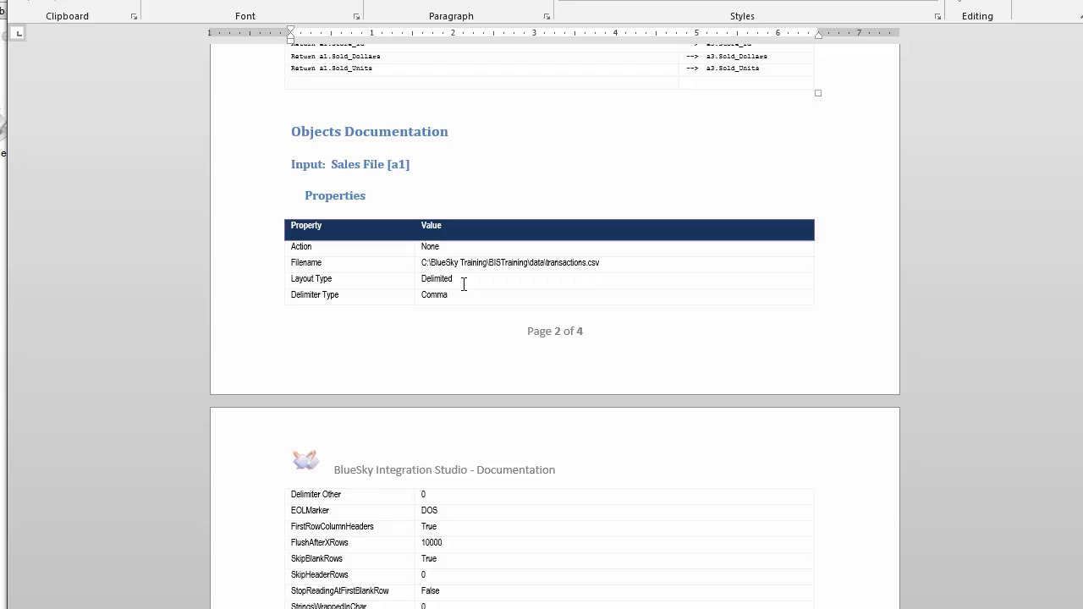
{"action": "scroll", "coordinate": [464, 291], "scroll_direction": "down", "scroll_amount": 20}
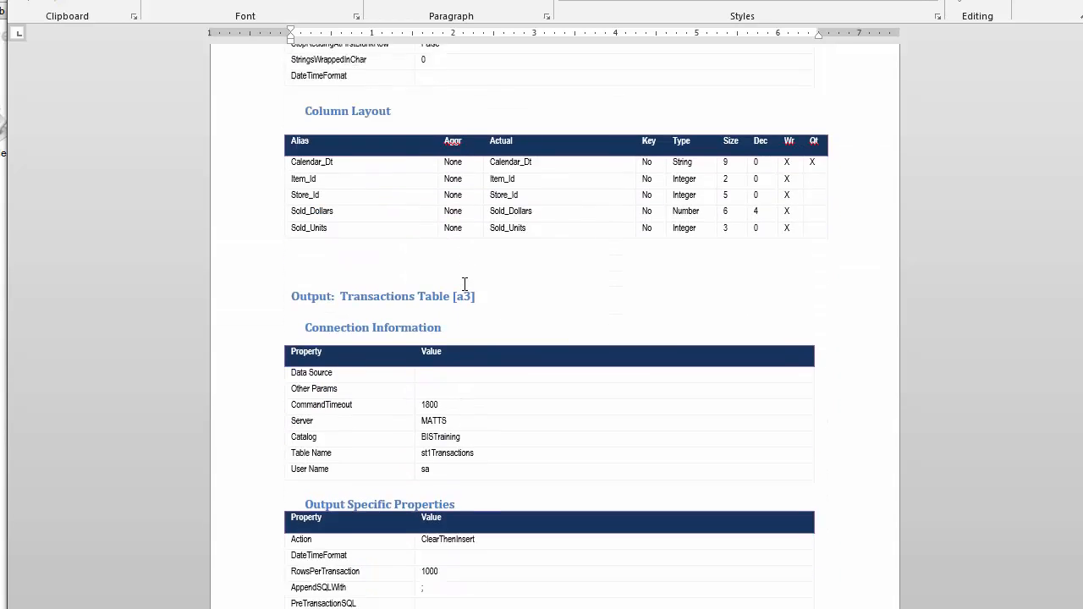
Examine the Transactions Table's output-specific properties and column layout through the last page of the generated document.
{"action": "scroll", "coordinate": [476, 284], "scroll_direction": "down", "scroll_amount": 12}
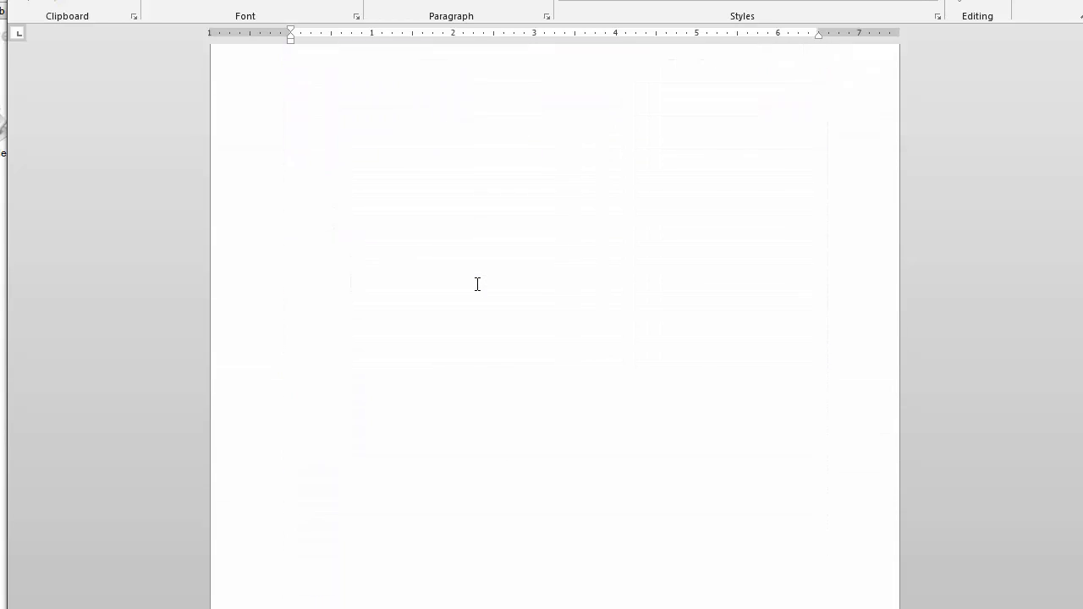
{"action": "scroll", "coordinate": [475, 285], "scroll_direction": "up", "scroll_amount": 11}
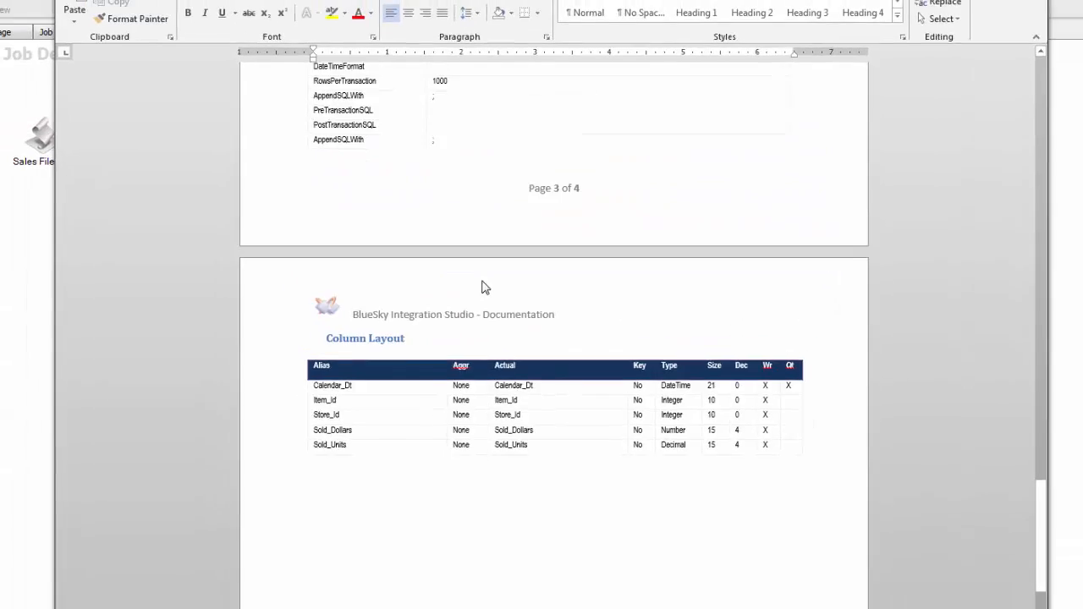
{"action": "scroll", "coordinate": [482, 288], "scroll_direction": "up", "scroll_amount": 8}
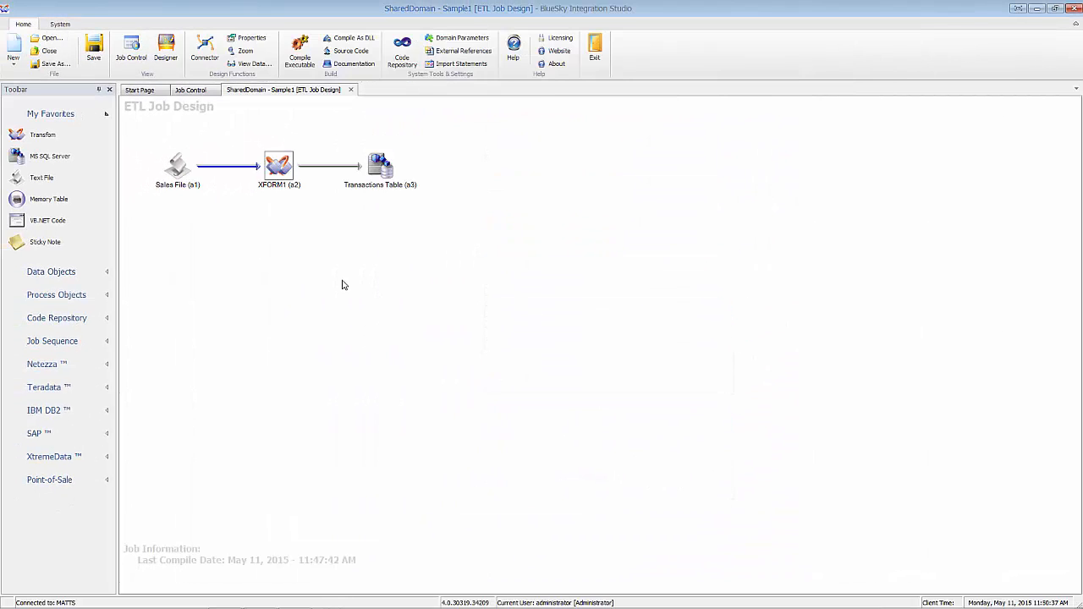
Return to BlueSky Integration Studio and close the Sample1 ETL job design without saving the changes.
{"action": "left_click", "coordinate": [343, 281]}
{"action": "left_click", "coordinate": [350, 89]}
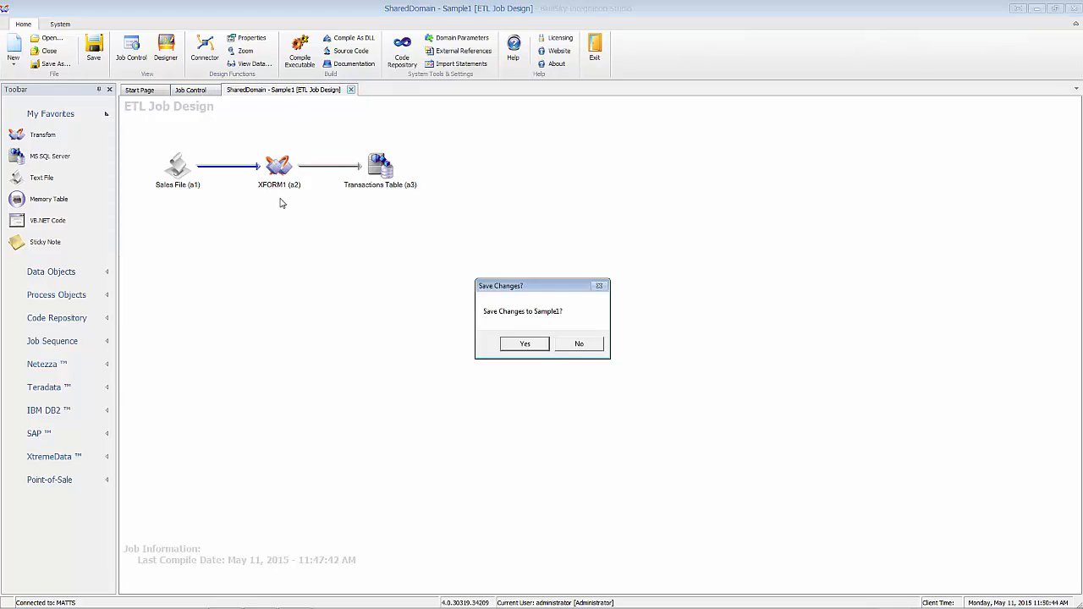
{"action": "left_click", "coordinate": [583, 343]}
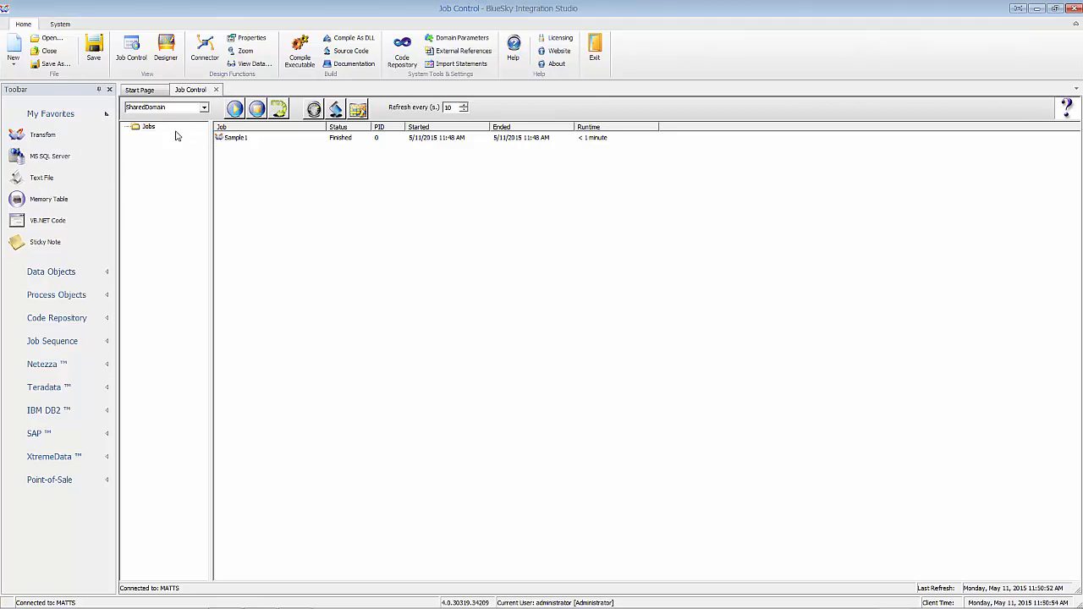
{"action": "left_click", "coordinate": [235, 139]}
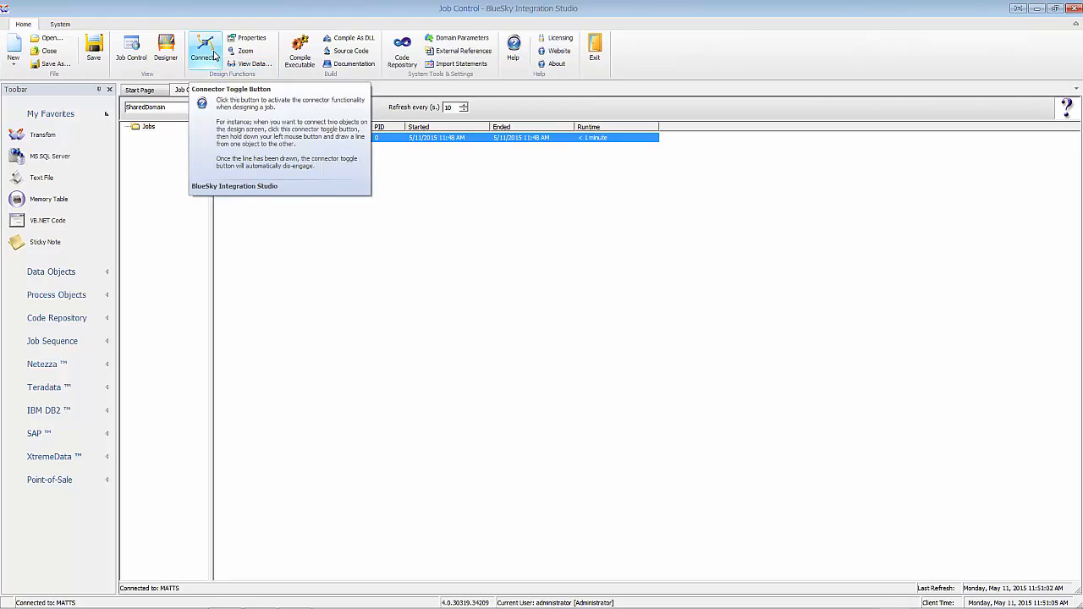
{"action": "left_click", "coordinate": [268, 171]}
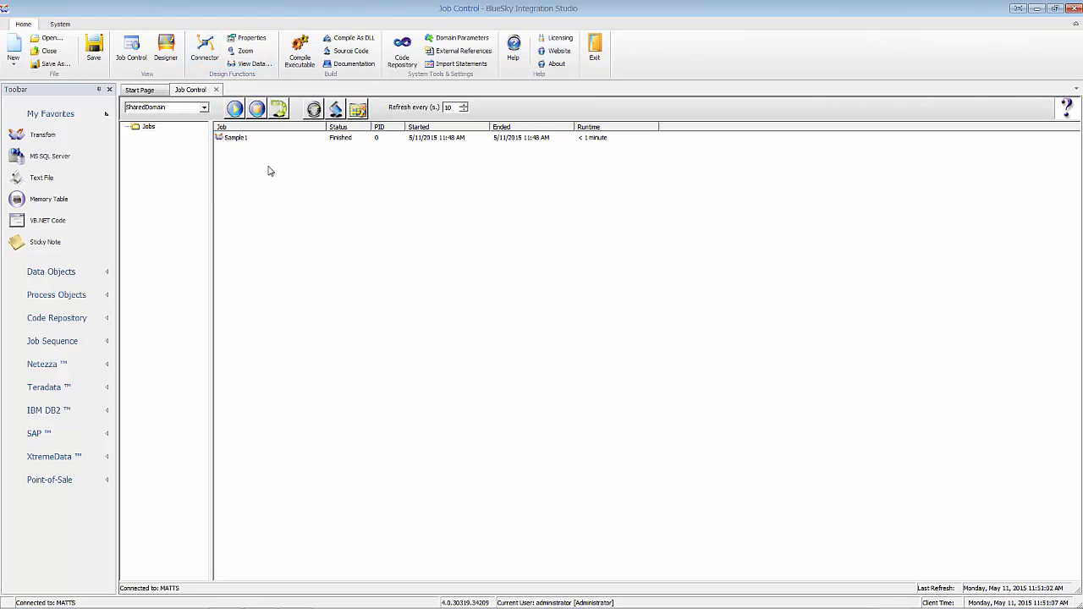